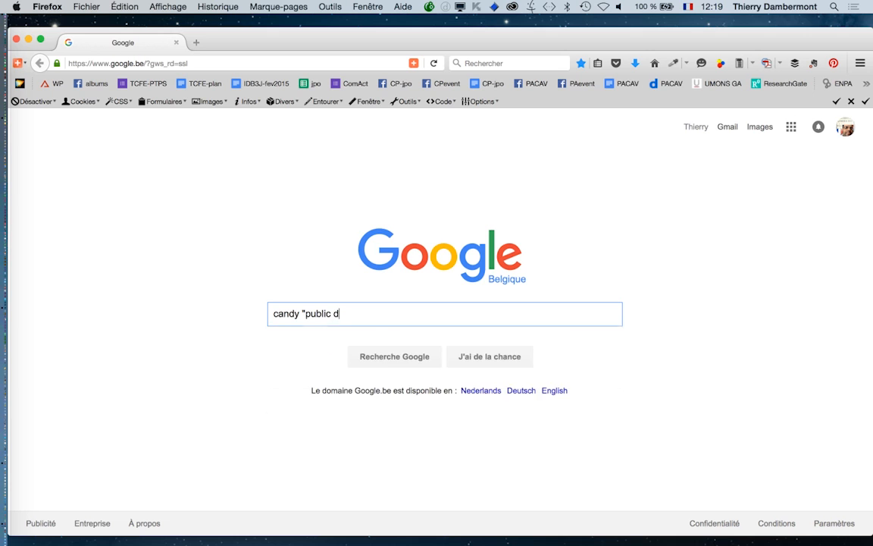
# Step: Search Google Images for candy "public domain" and open the sugared gumdrops picture on the orange background at full size
pyautogui.press('Return')
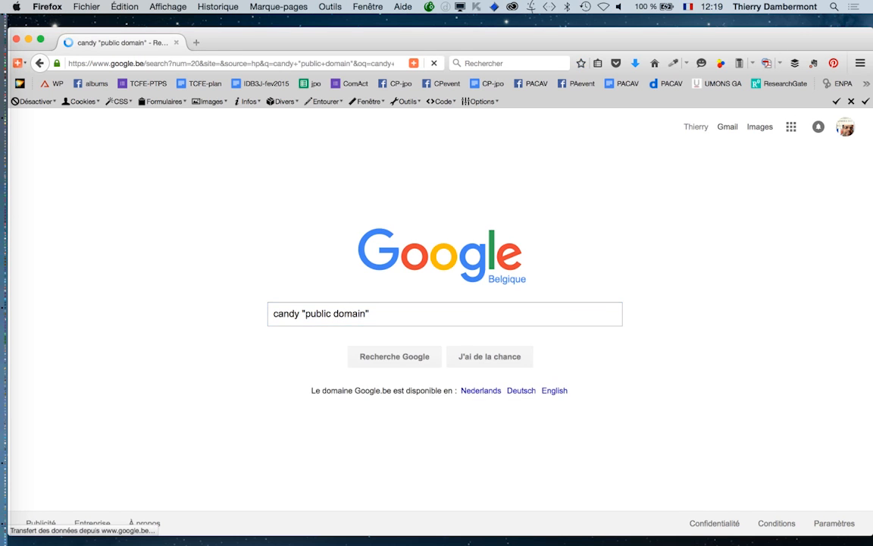
pyautogui.click(139, 163)
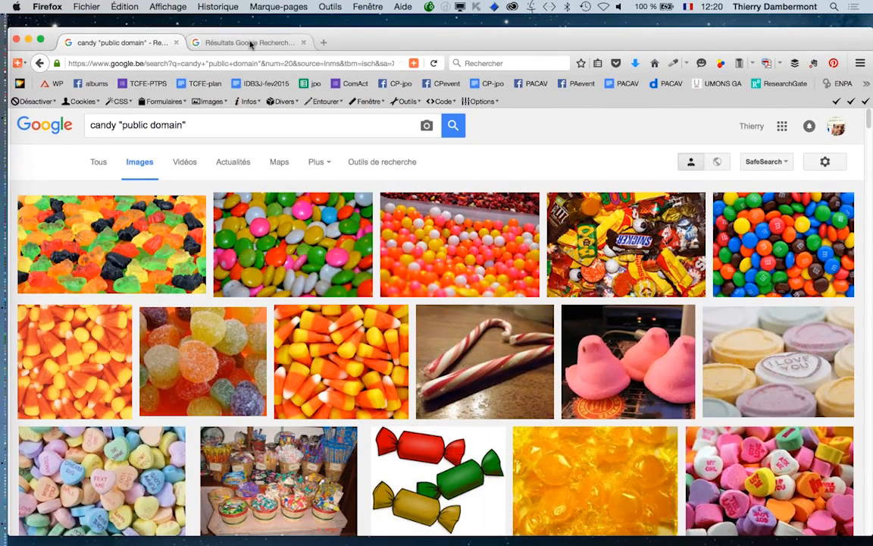
pyautogui.click(182, 362)
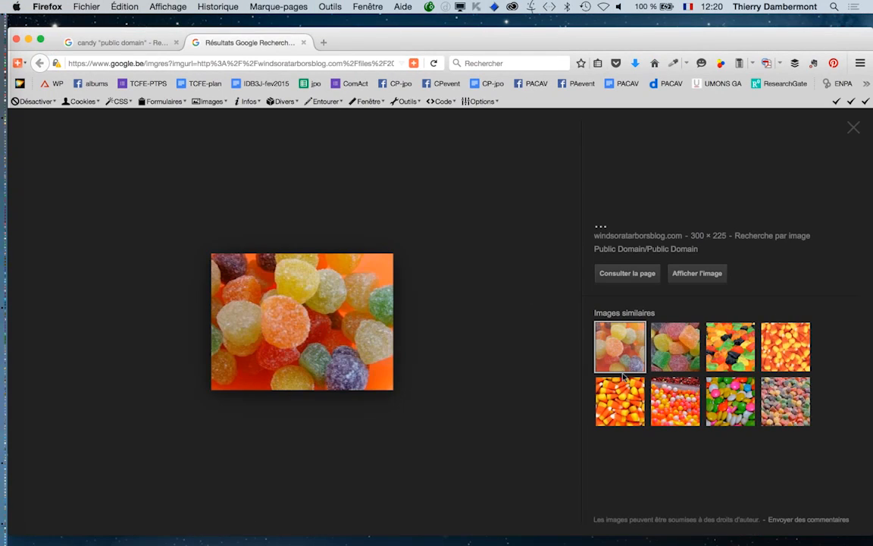
pyautogui.click(711, 273)
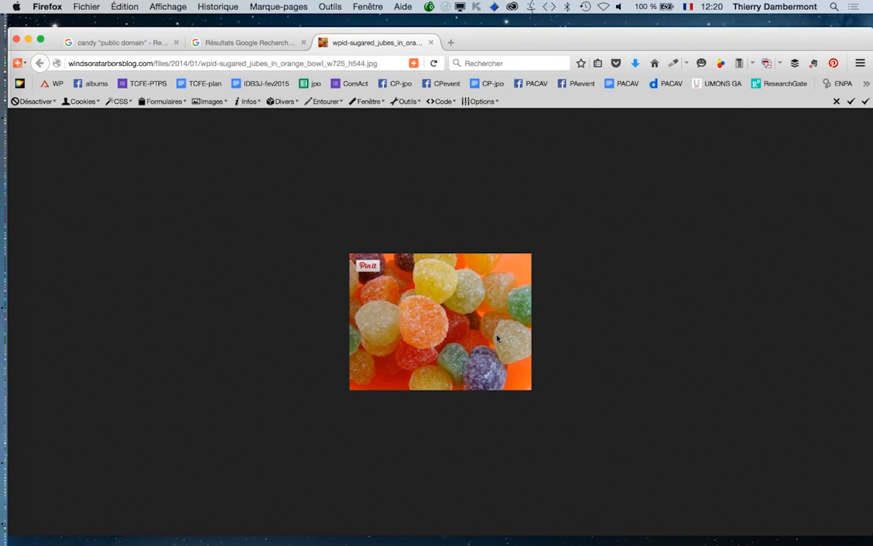
# Step: Look through the candy "public domain" image results for other candy pictures
pyautogui.click(228, 43)
pyautogui.click(150, 44)
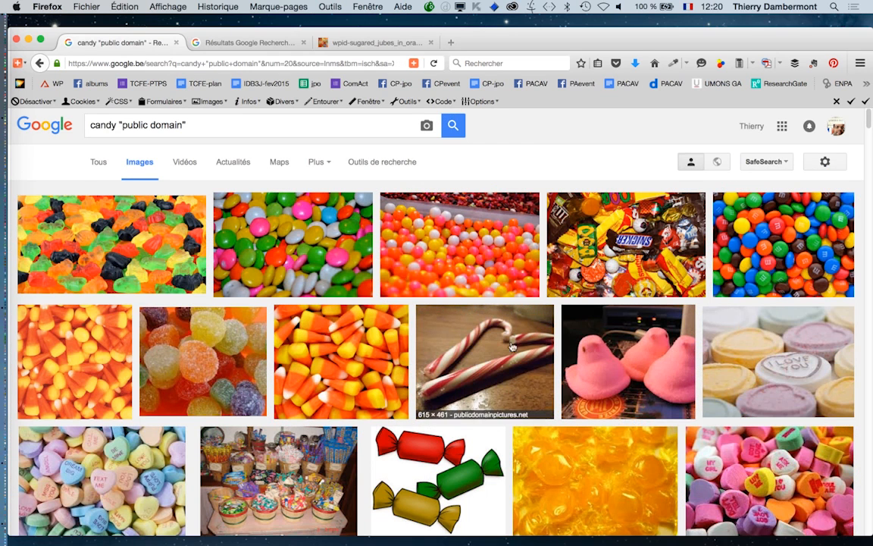
pyautogui.scroll(-1, 722, 387)
pyautogui.scroll(-3, 722, 386)
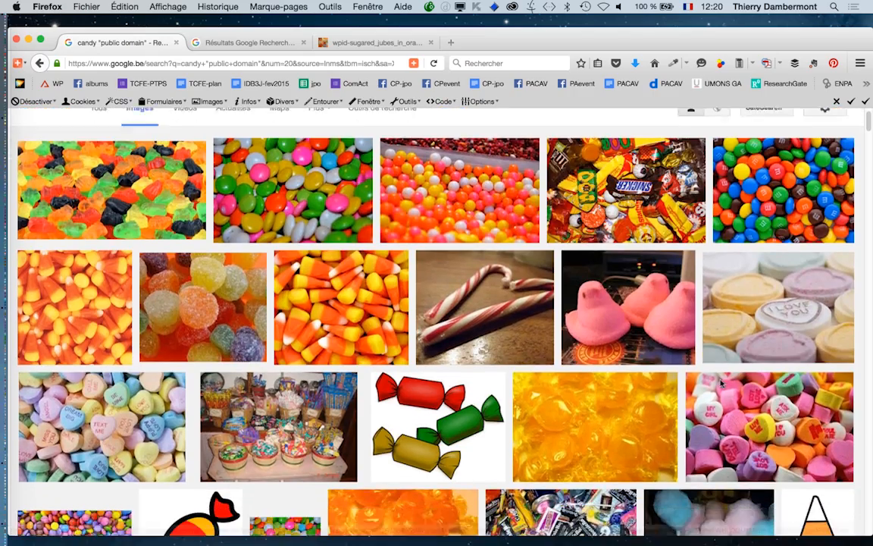
pyautogui.scroll(-3, 721, 385)
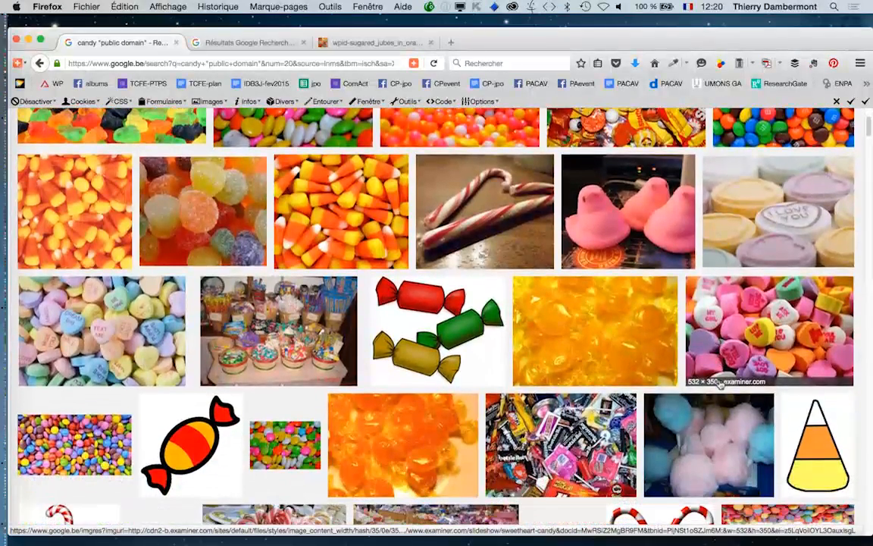
pyautogui.scroll(-1, 720, 384)
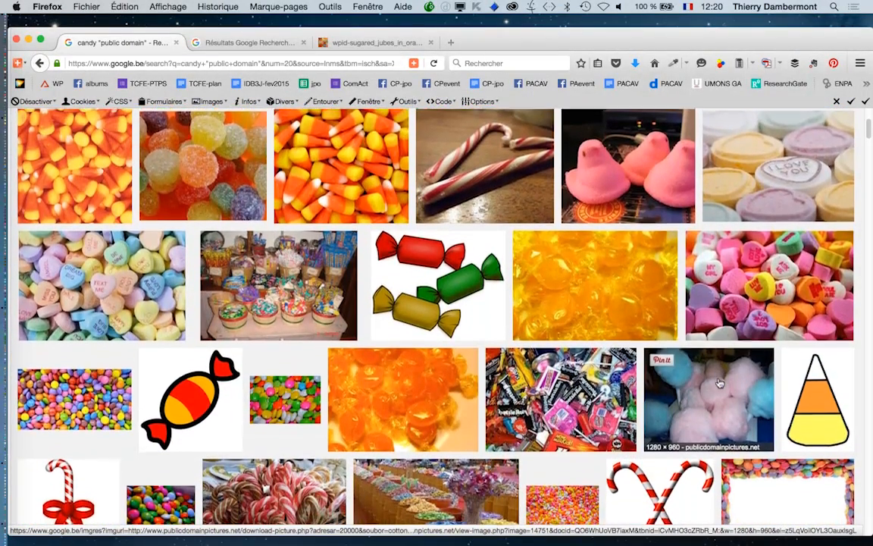
pyautogui.scroll(-6, 752, 383)
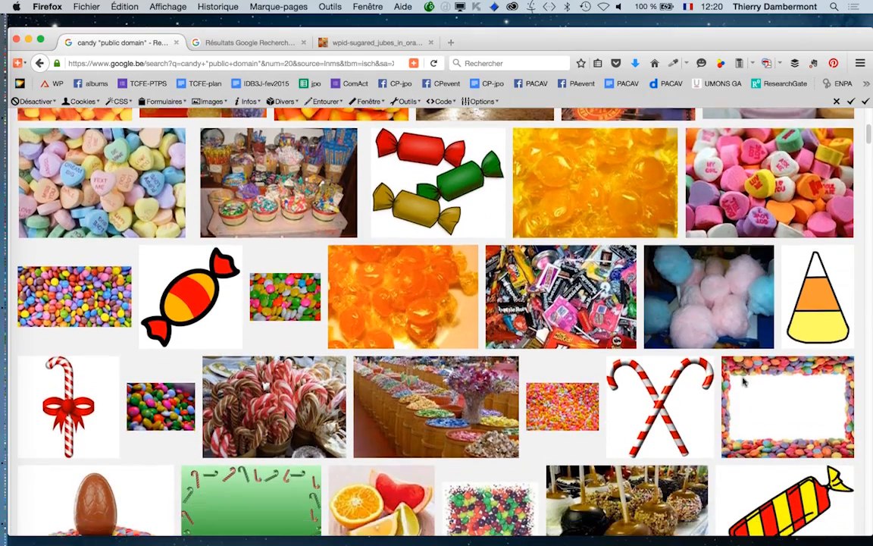
pyautogui.scroll(-10, 744, 383)
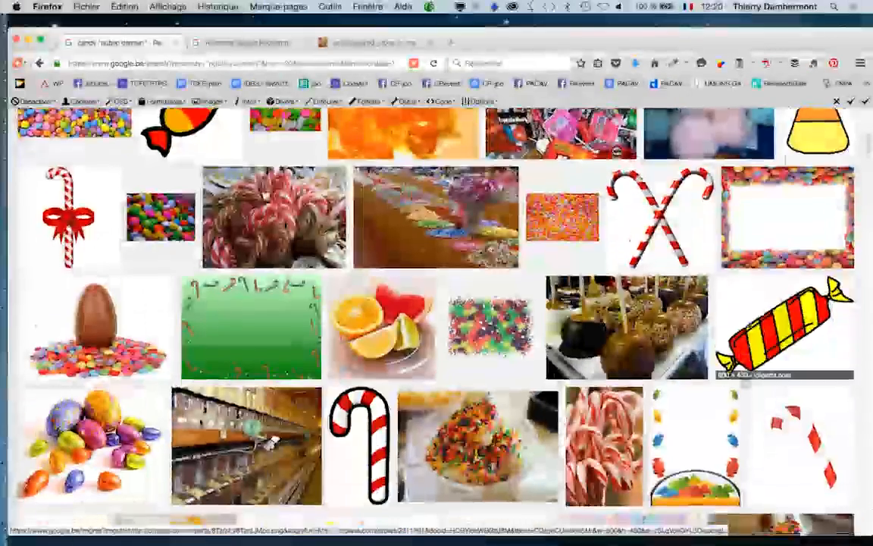
pyautogui.scroll(-5, 744, 384)
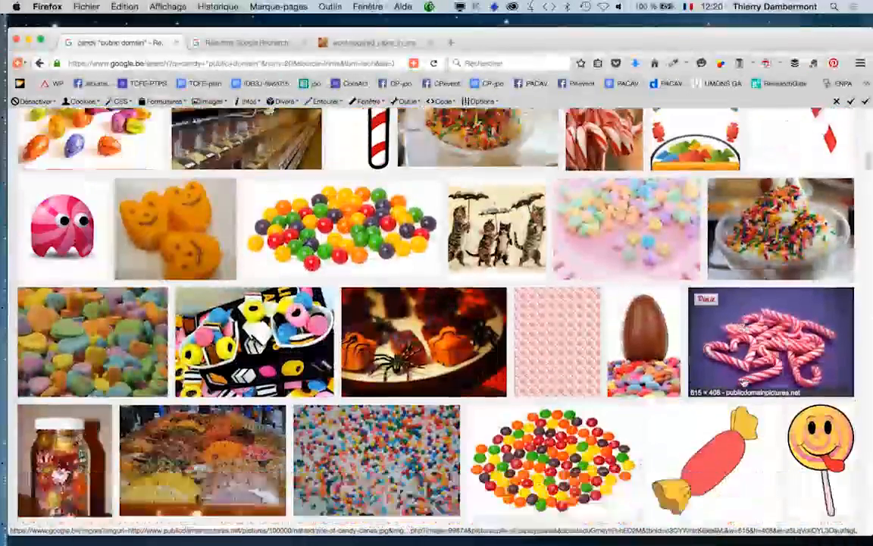
pyautogui.scroll(20, 743, 383)
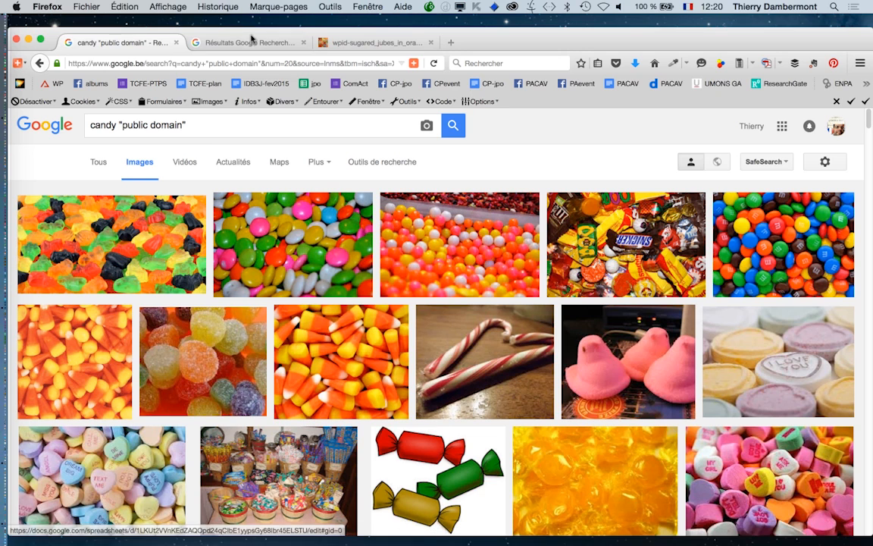
# Step: Save the small sugared gumdrops image under its suggested name in the "faire une texture au raccord" folder
pyautogui.click(255, 43)
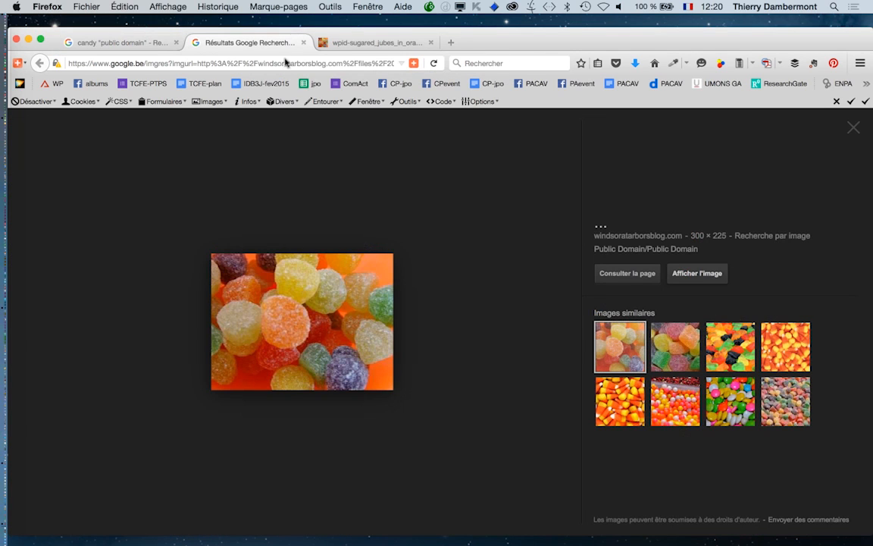
pyautogui.click(379, 50)
pyautogui.rightClick(483, 300)
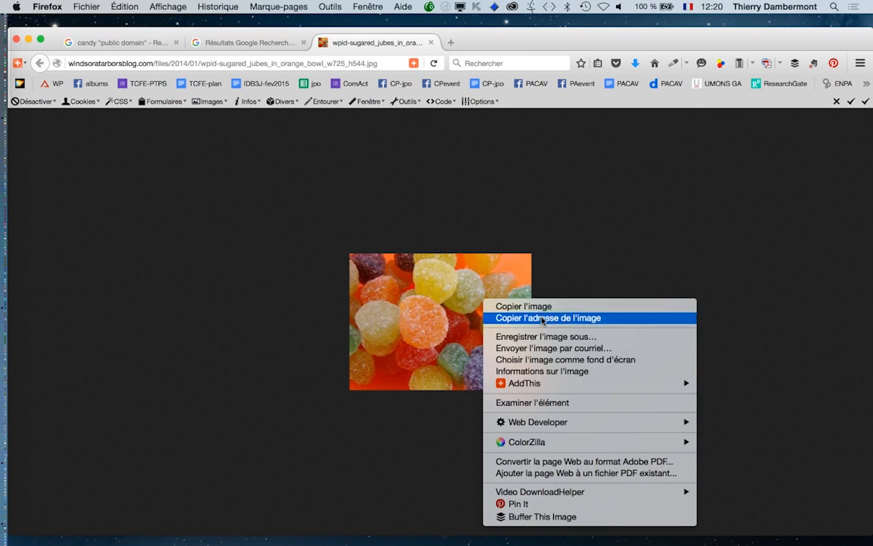
pyautogui.click(556, 338)
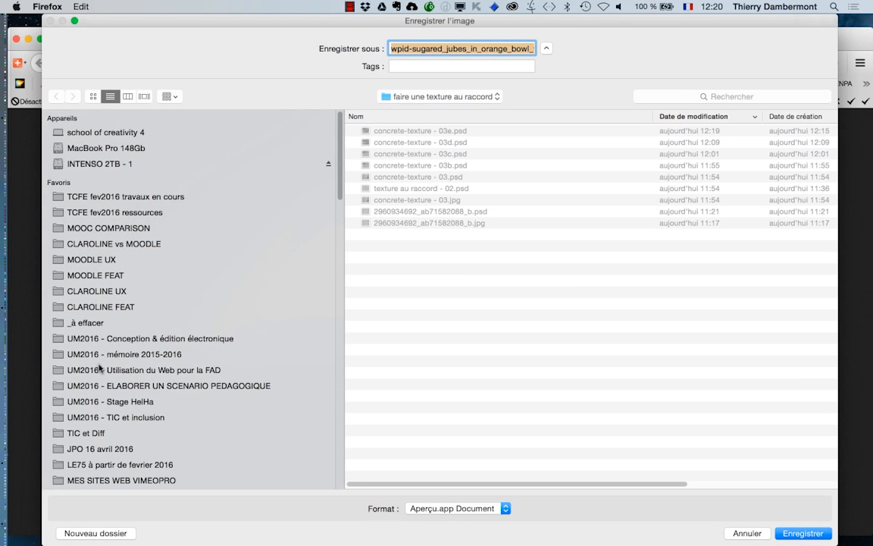
pyautogui.scroll(-1, 94, 365)
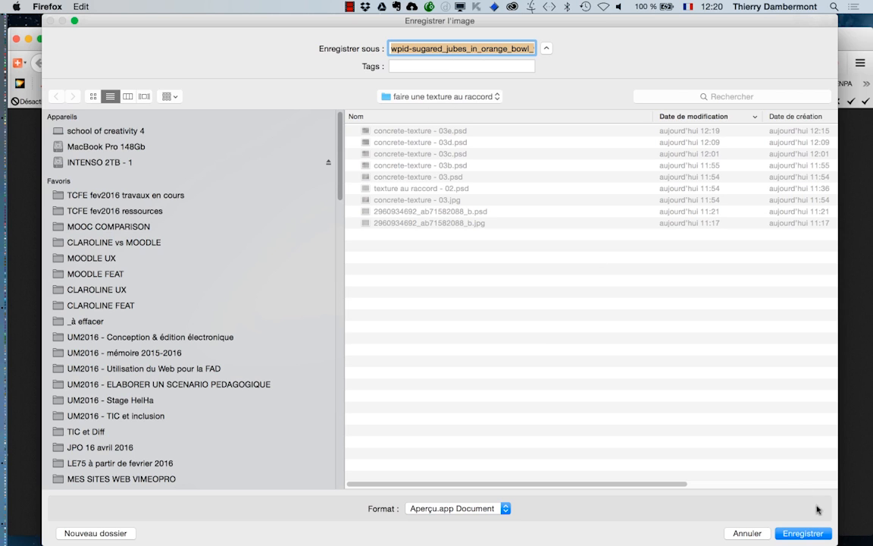
pyautogui.click(803, 534)
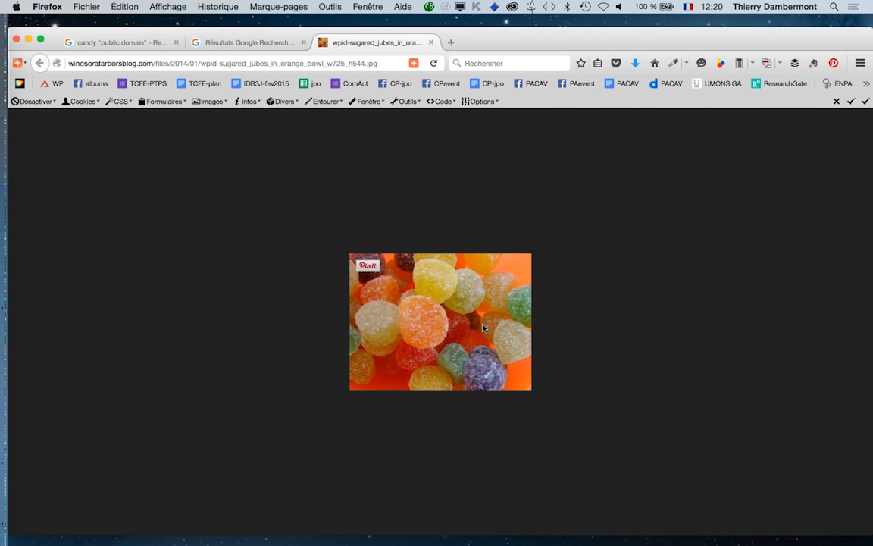
pyautogui.press('super+Tab')
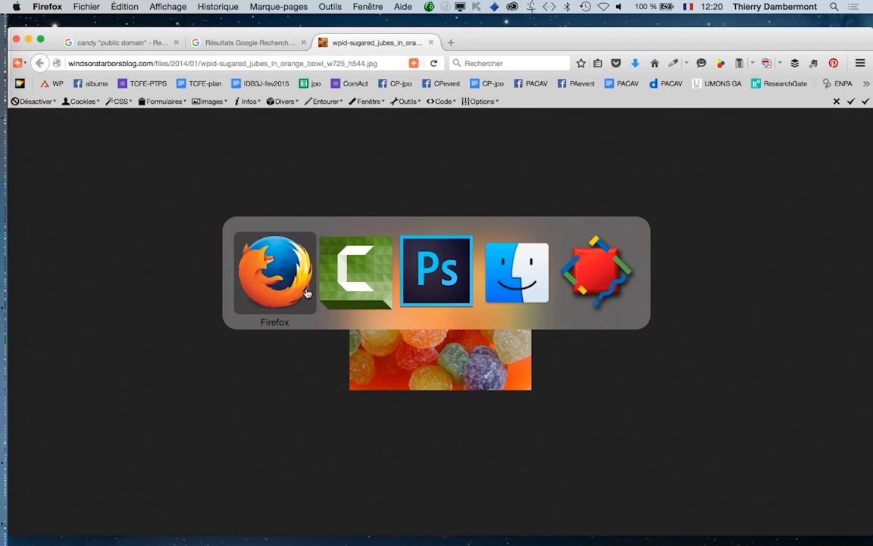
# Step: Search Google by the gumdrops image, list all its sizes, and compare them with the small original
pyautogui.click(259, 44)
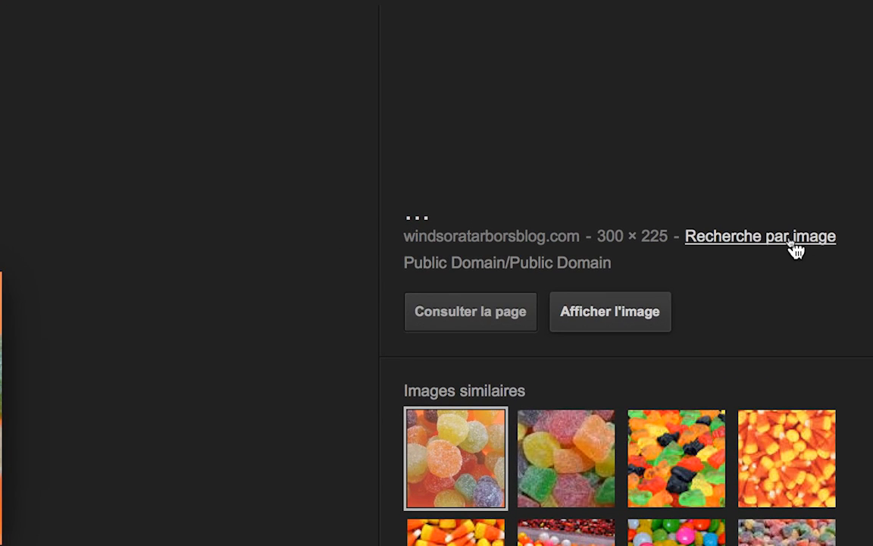
pyautogui.click(792, 239)
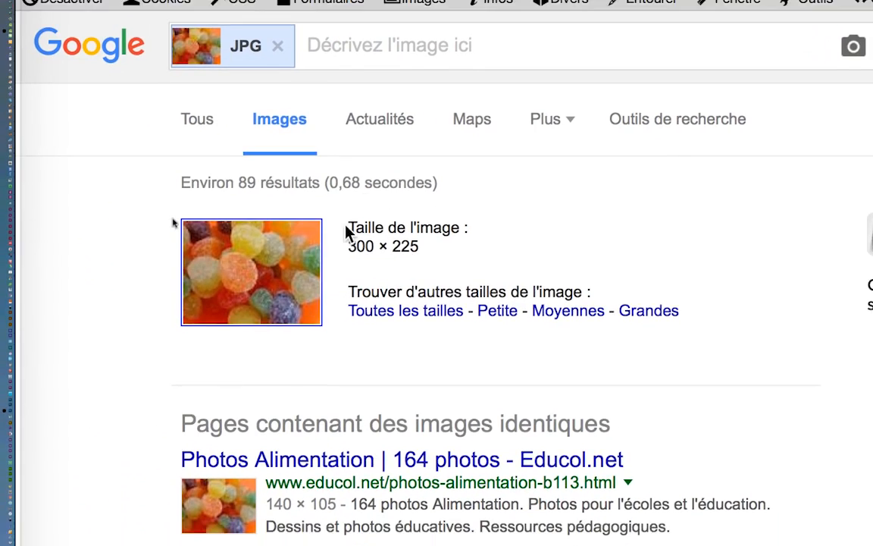
pyautogui.click(373, 313)
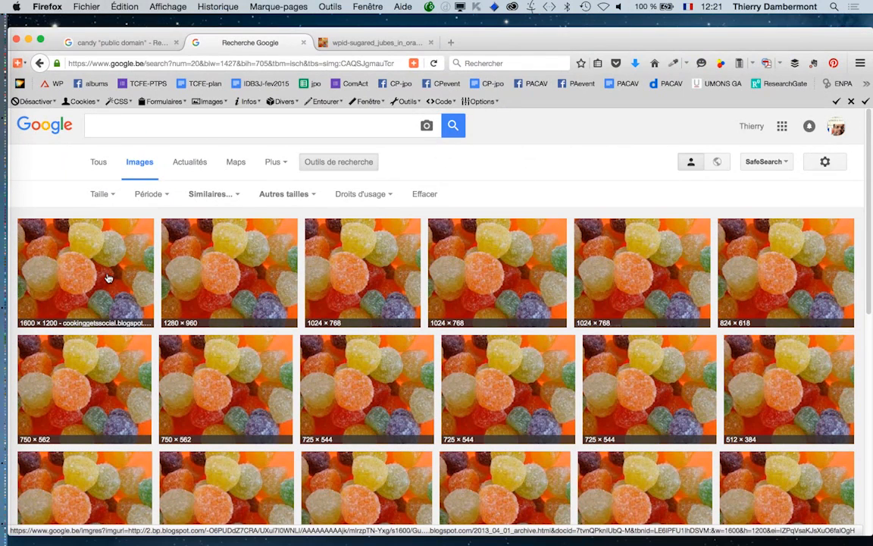
pyautogui.click(391, 43)
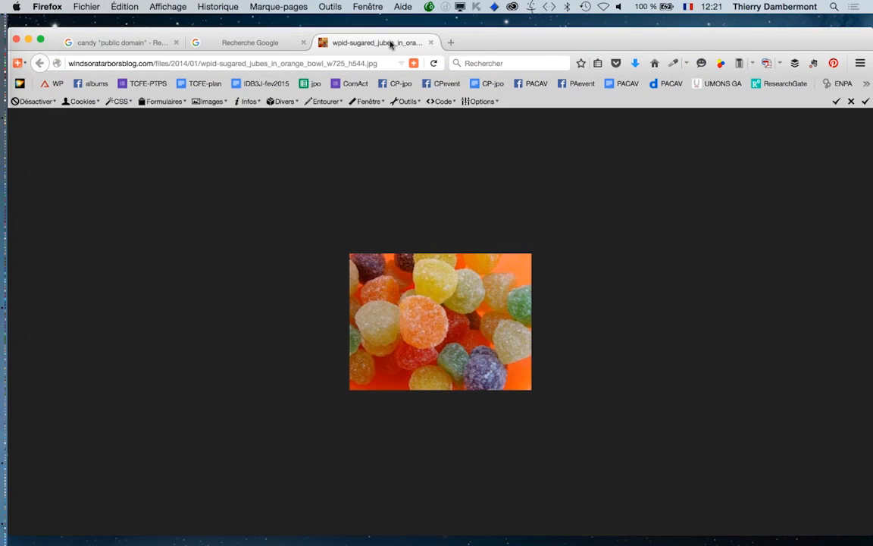
pyautogui.click(245, 41)
pyautogui.click(40, 64)
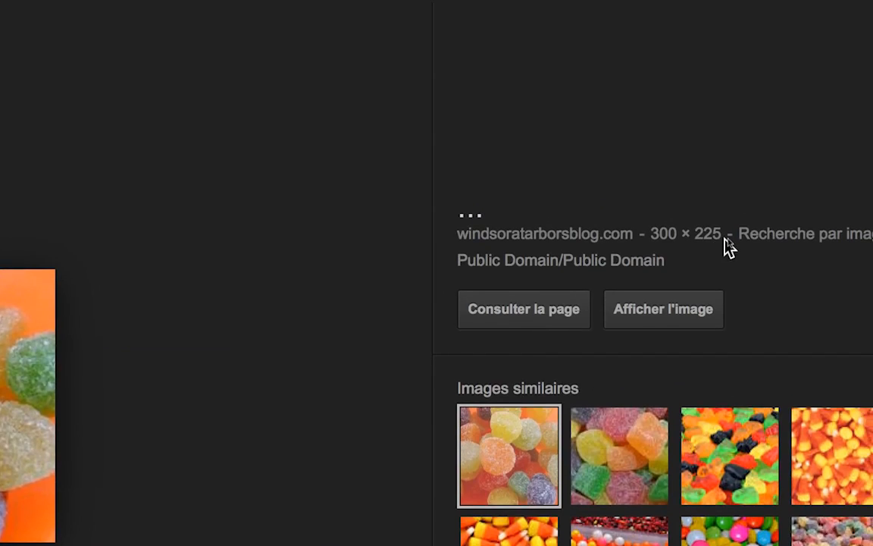
# Step: Find all sizes of the gumdrops picture through a reverse image search and open the 1600 × 1200 version at full size
pyautogui.click(750, 241)
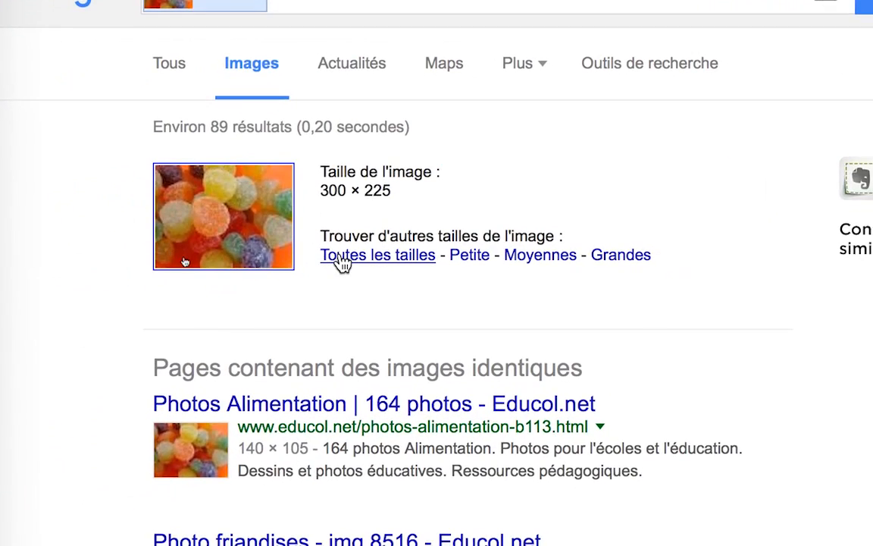
pyautogui.click(342, 258)
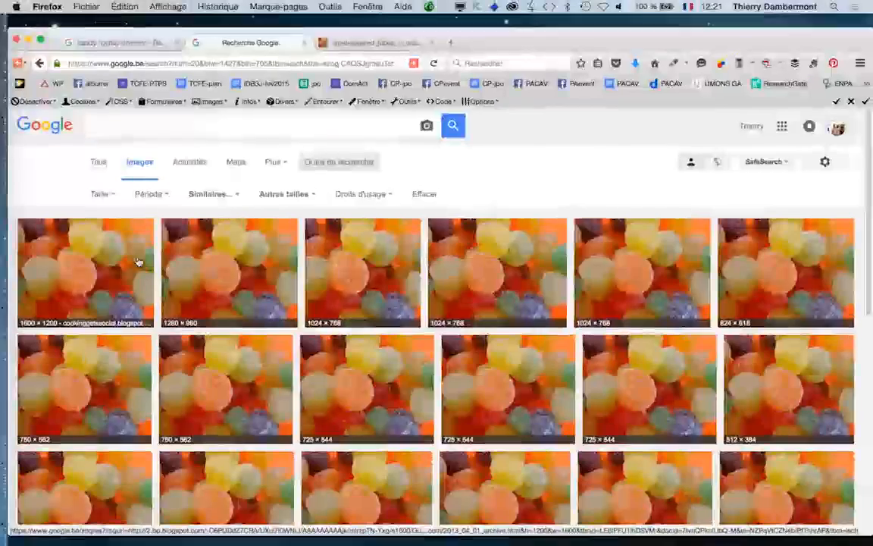
pyautogui.click(103, 240)
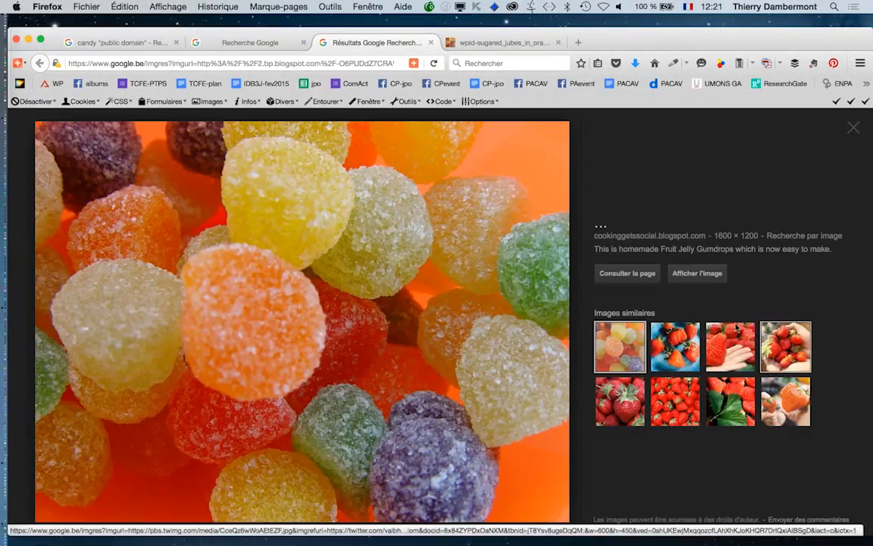
pyautogui.click(697, 272)
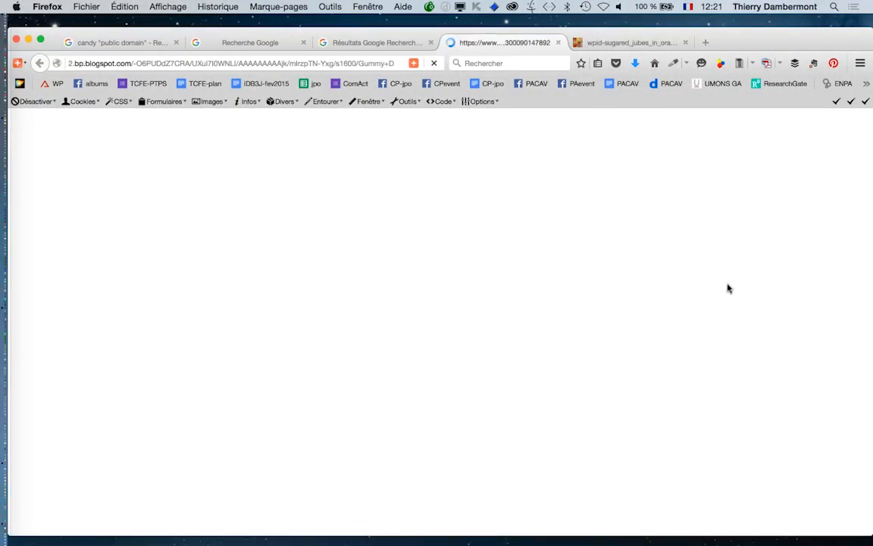
# Step: Save the large gumdrops image as Gummy Drops.jpg in "faire une texture au raccord" under TCFE fev2016 travaux en cours
pyautogui.rightClick(533, 296)
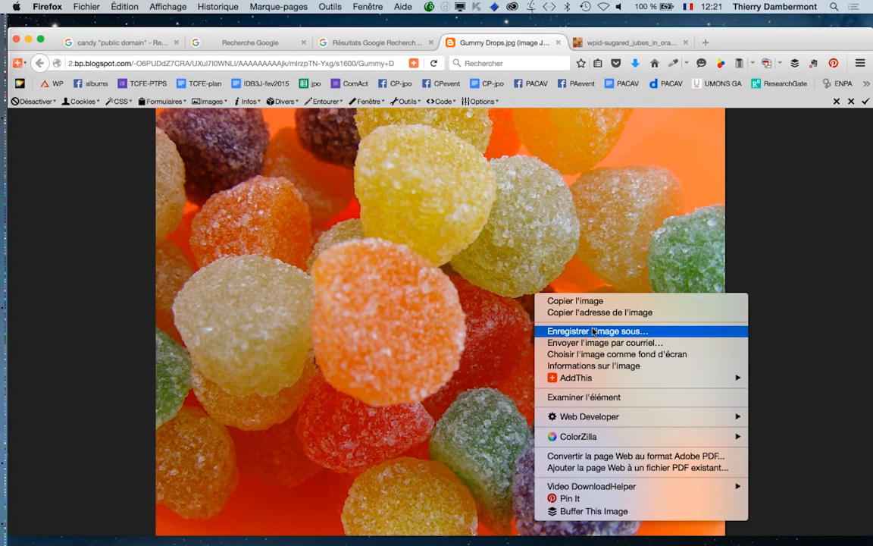
pyautogui.click(593, 331)
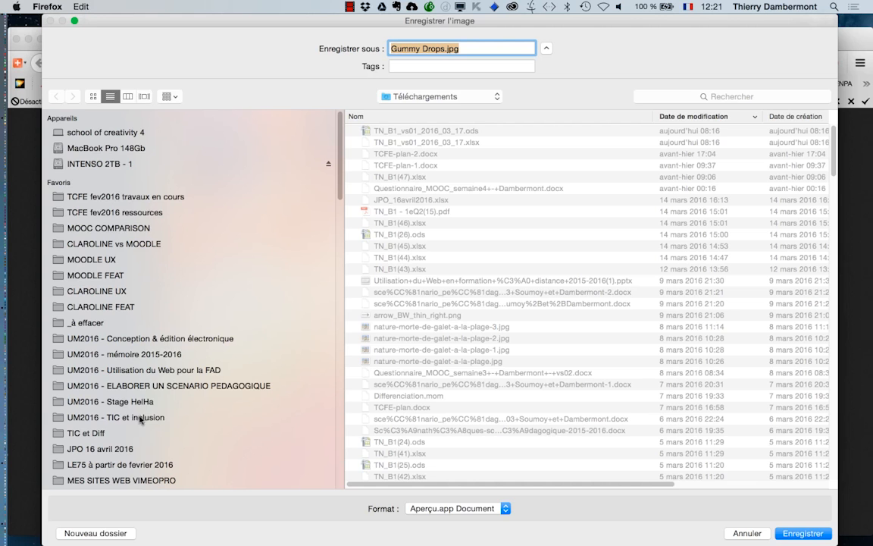
pyautogui.click(107, 196)
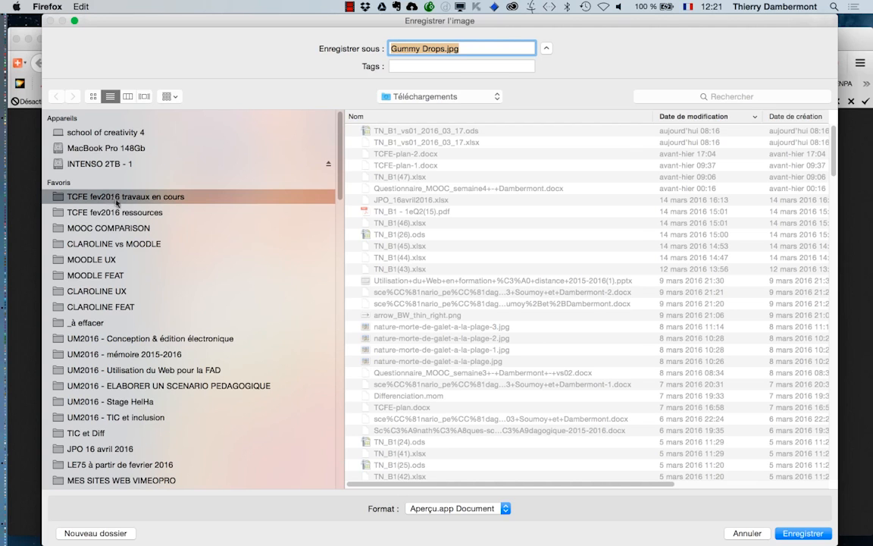
pyautogui.doubleClick(454, 131)
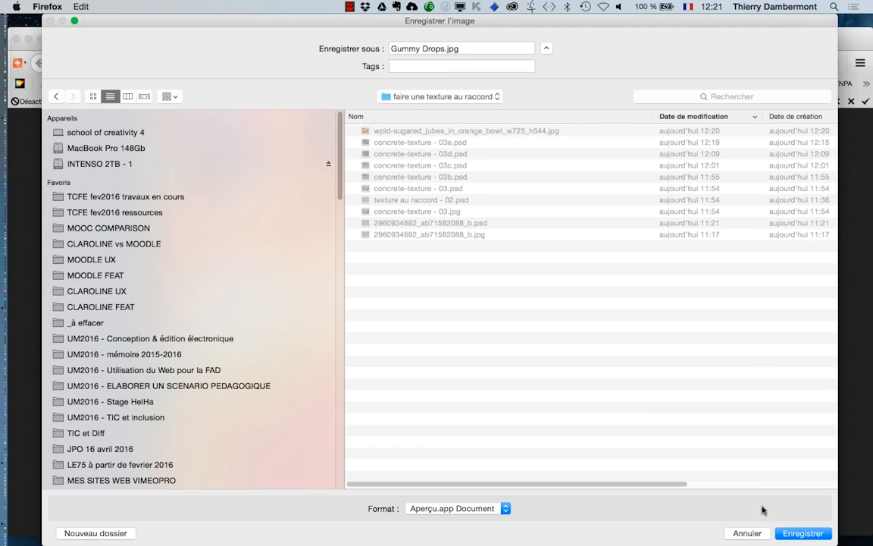
pyautogui.click(802, 533)
# Step: Switch to Adobe Photoshop CC 2015 and hide all other applications
pyautogui.press('super+Tab')
pyautogui.press('super+Tab')
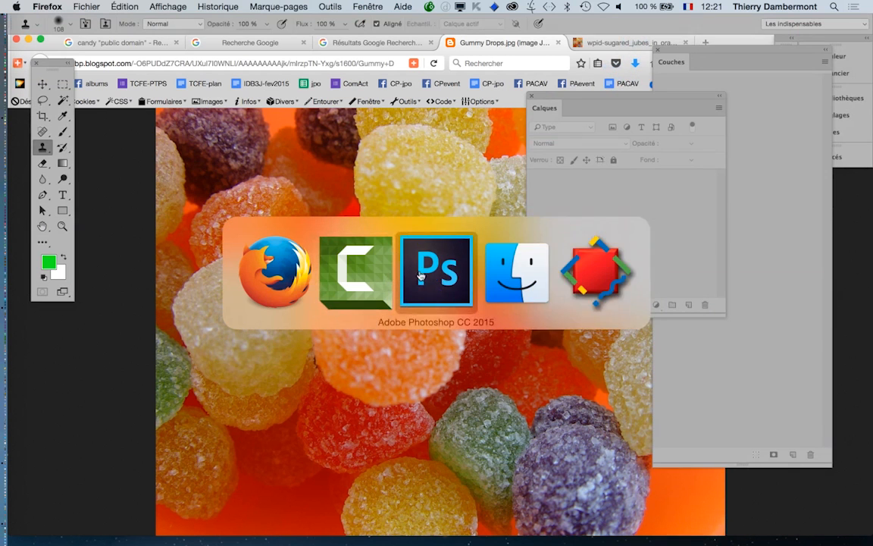
pyautogui.press('super+alt+h')
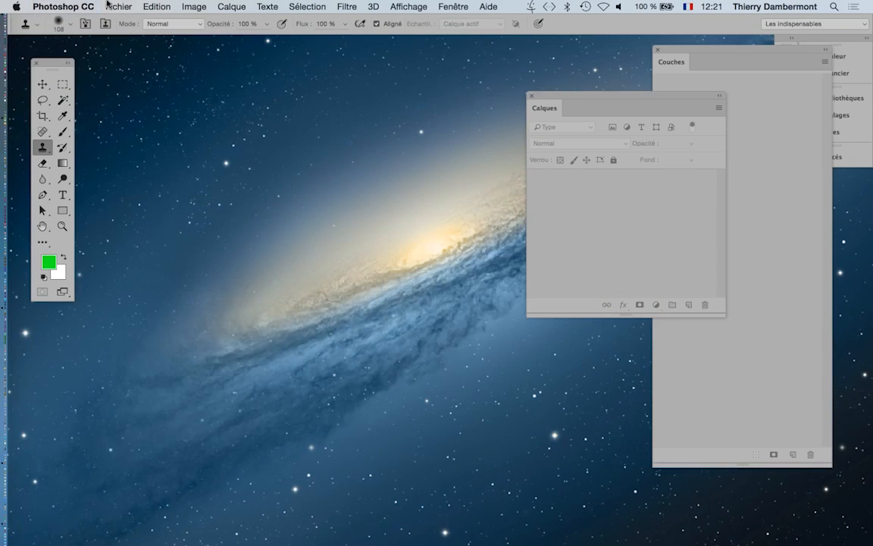
# Step: Open Gummy Drops.jpg from "faire une texture au raccord" in TCFE fev2016 travaux en cours and show it in full-screen mode with the menu bar
pyautogui.click(118, 6)
pyautogui.click(114, 31)
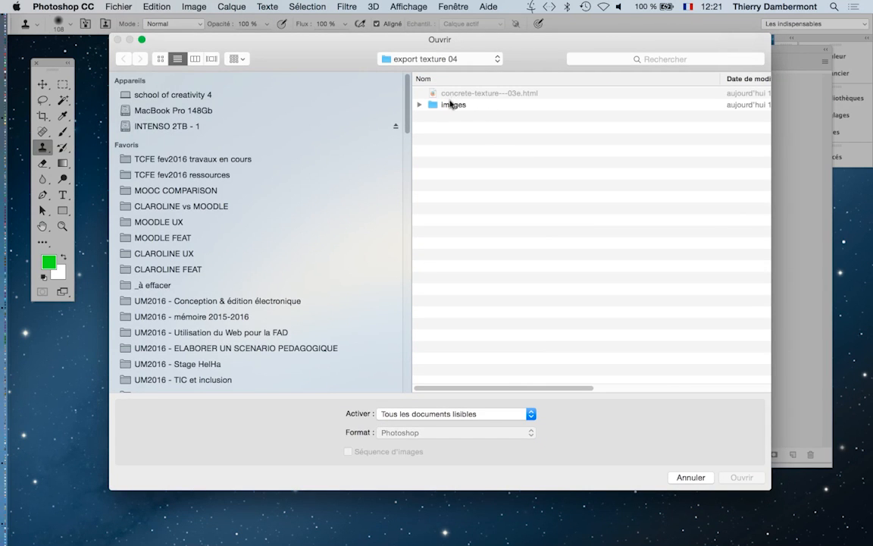
pyautogui.click(250, 159)
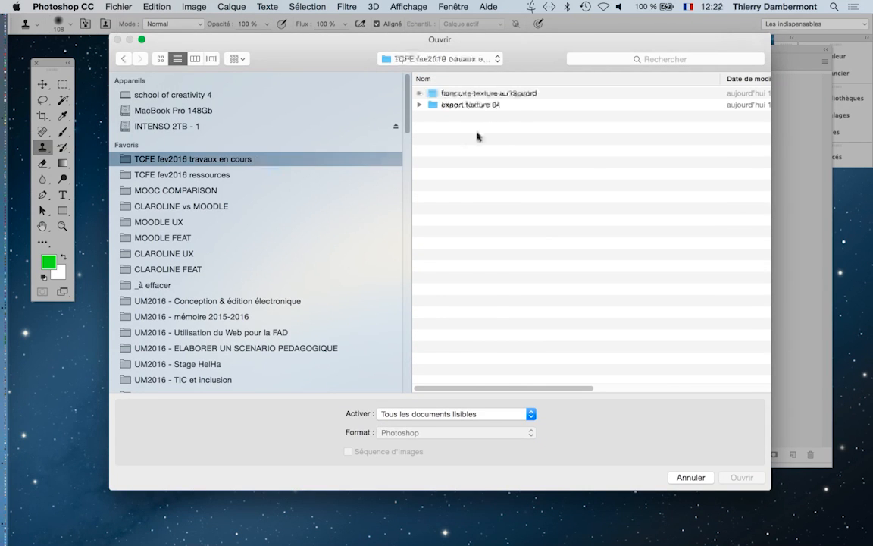
pyautogui.doubleClick(478, 94)
pyautogui.doubleClick(478, 94)
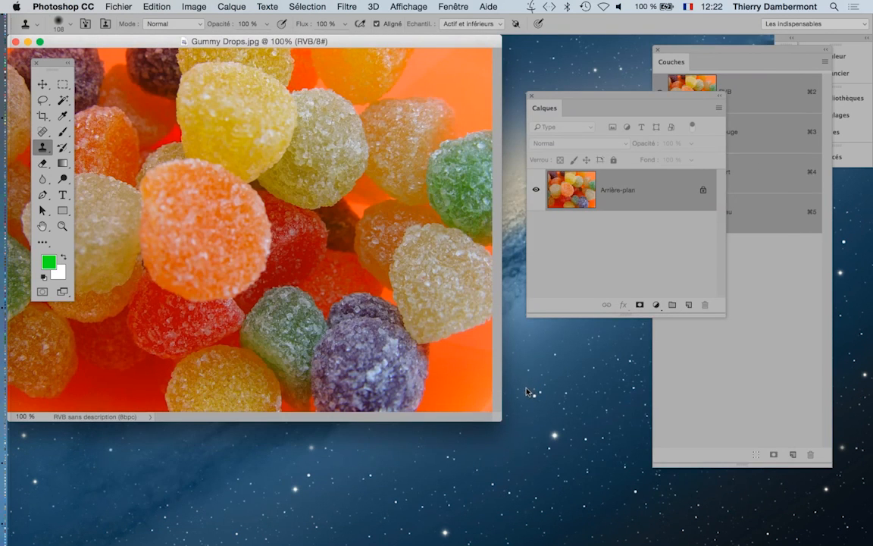
pyautogui.press('f')
pyautogui.moveTo(449, 368); pyautogui.dragTo(371, 335)
pyautogui.keyDown('alt'); pyautogui.click(404, 364); pyautogui.keyUp('alt')
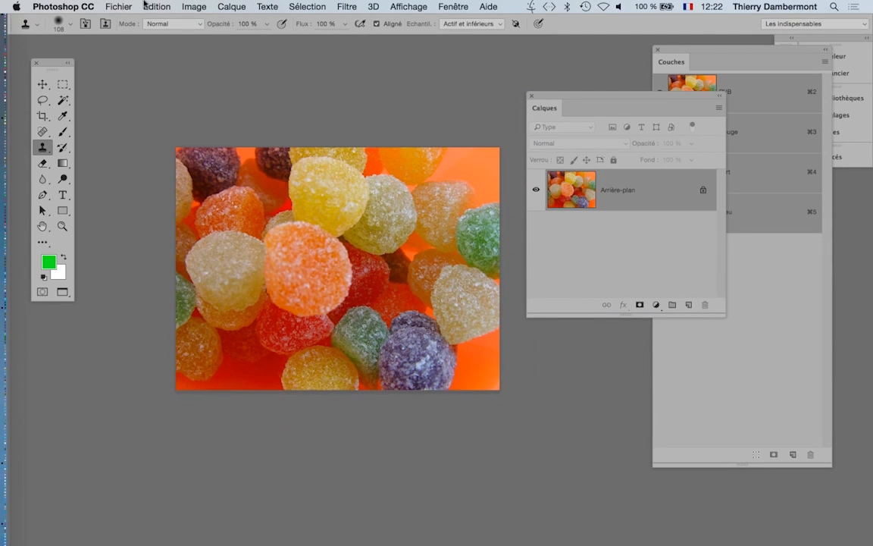
# Step: Save a copy of Gummy Drops in Photoshop format in the "faire une texture au raccord" folder
pyautogui.click(114, 6)
pyautogui.click(168, 134)
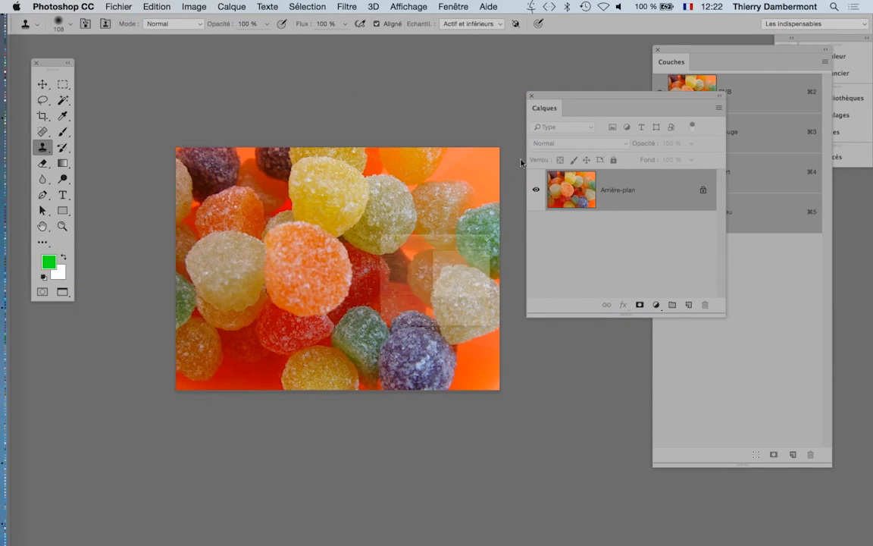
pyautogui.click(449, 406)
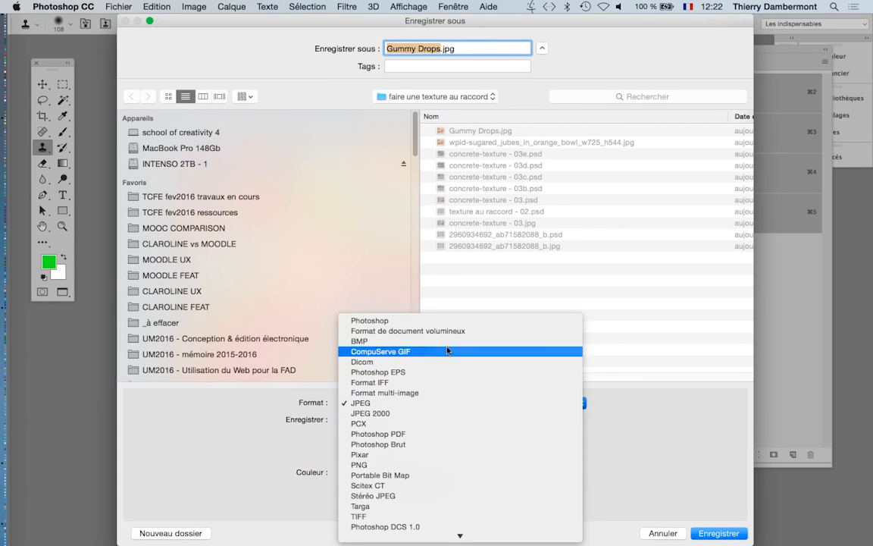
pyautogui.click(444, 322)
pyautogui.click(739, 534)
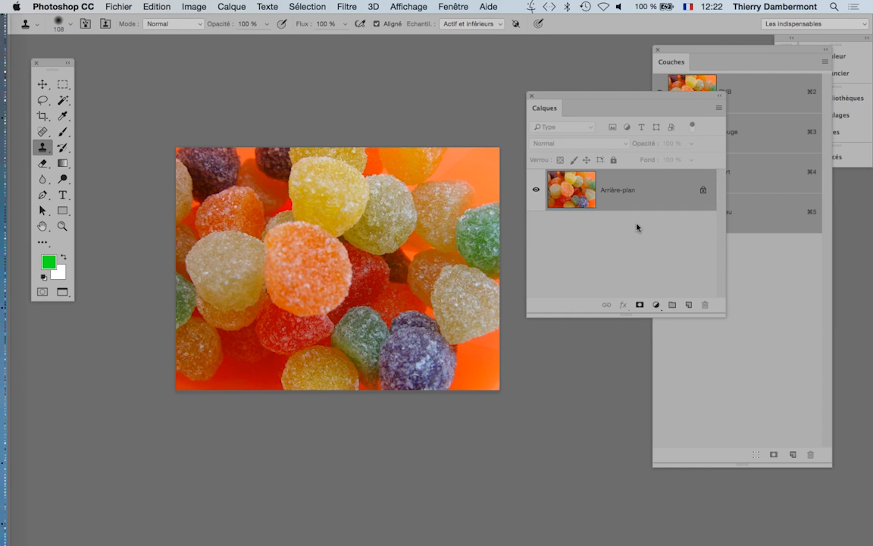
# Step: Move the toolbox over the image and set the Quick Mask overlay colour to blue with a hue of 256°
pyautogui.moveTo(35, 65); pyautogui.dragTo(435, 76)
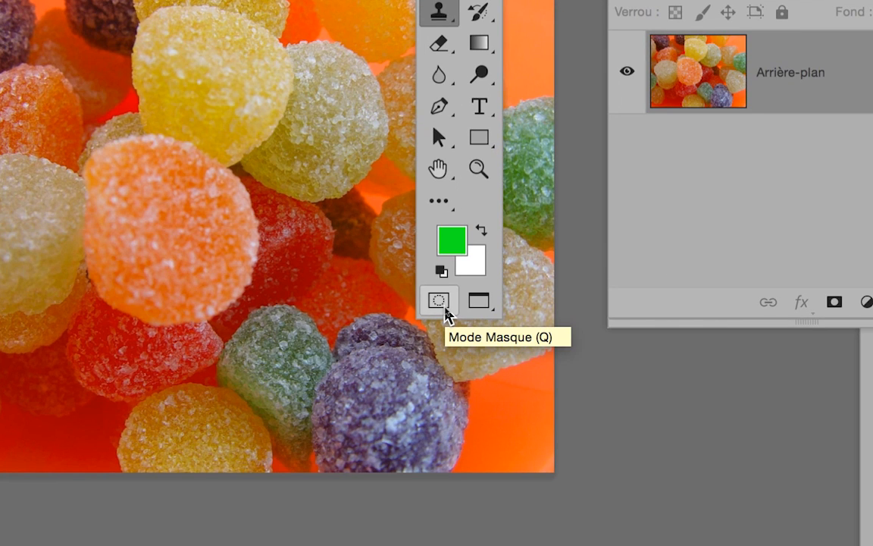
pyautogui.click(444, 309)
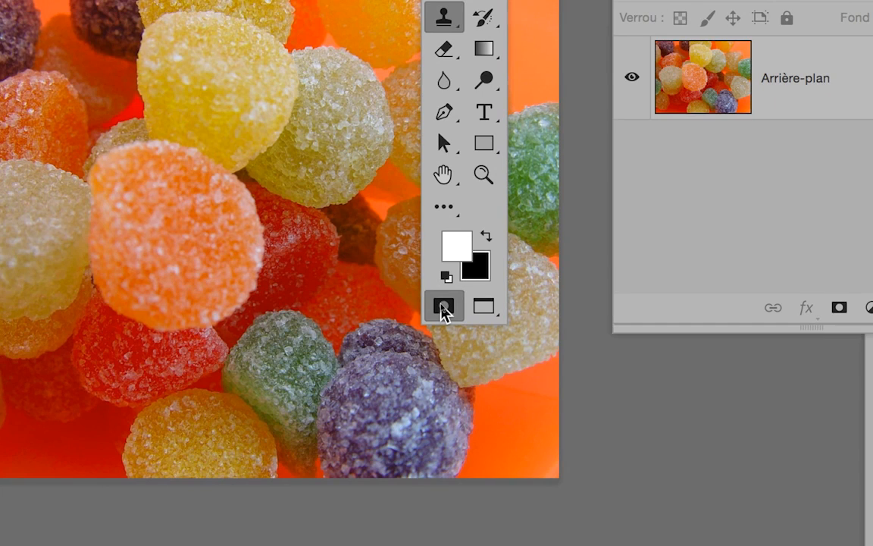
pyautogui.doubleClick(445, 309)
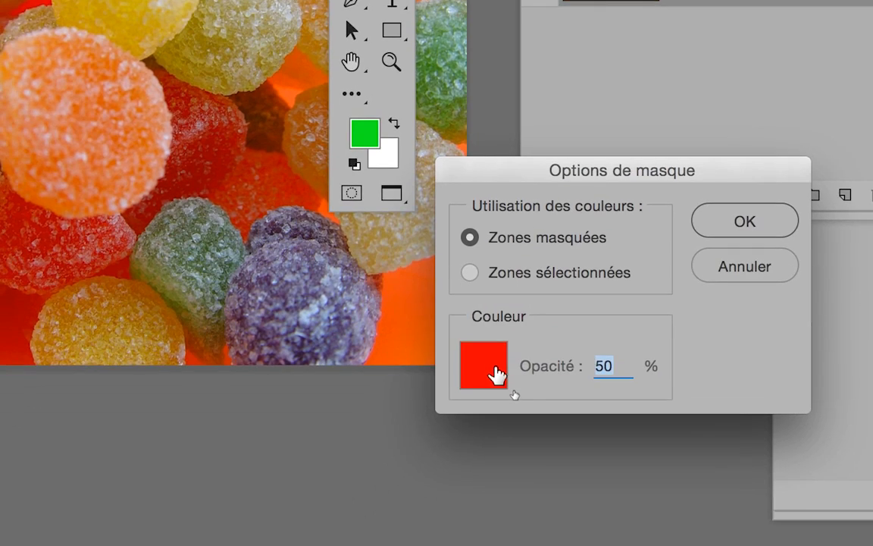
pyautogui.click(491, 371)
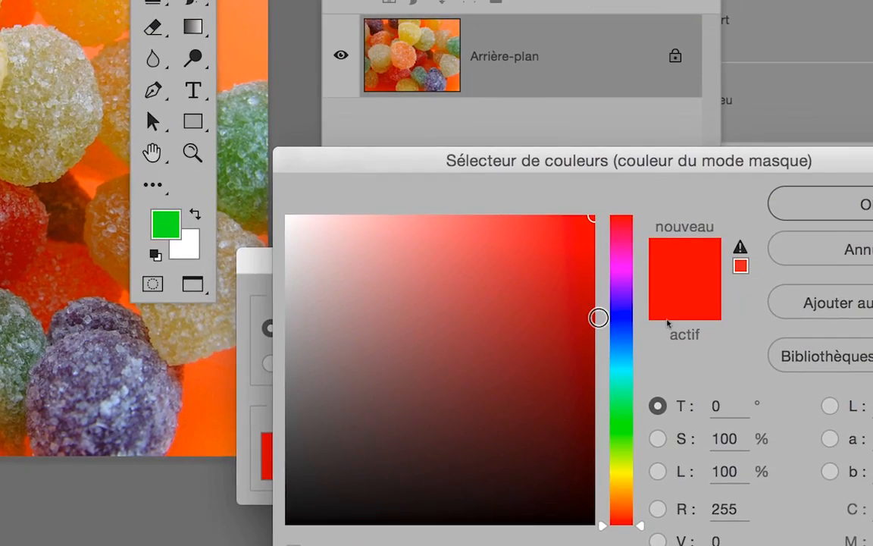
pyautogui.moveTo(610, 324); pyautogui.dragTo(600, 305)
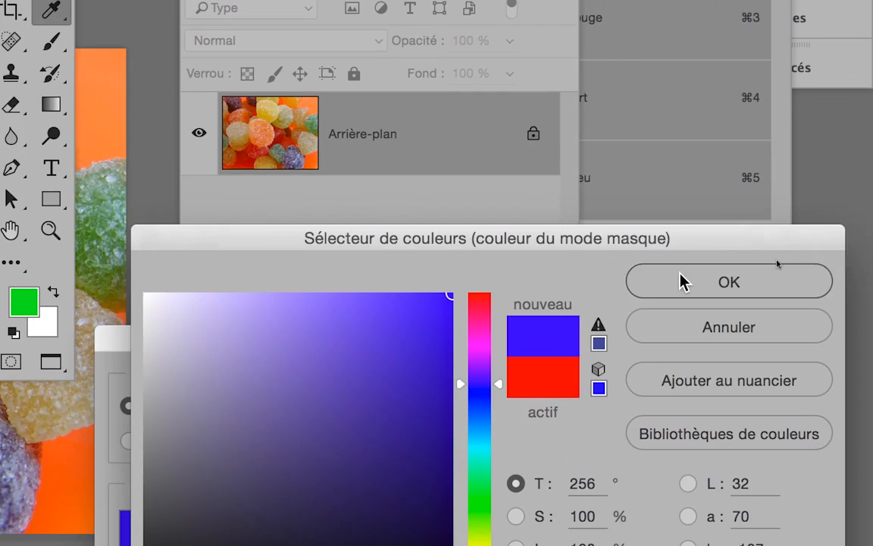
pyautogui.click(704, 282)
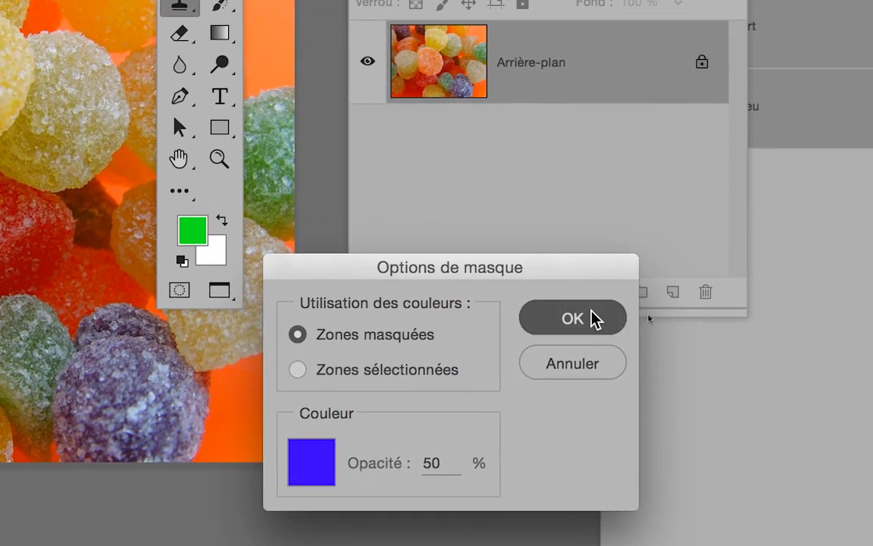
pyautogui.click(780, 218)
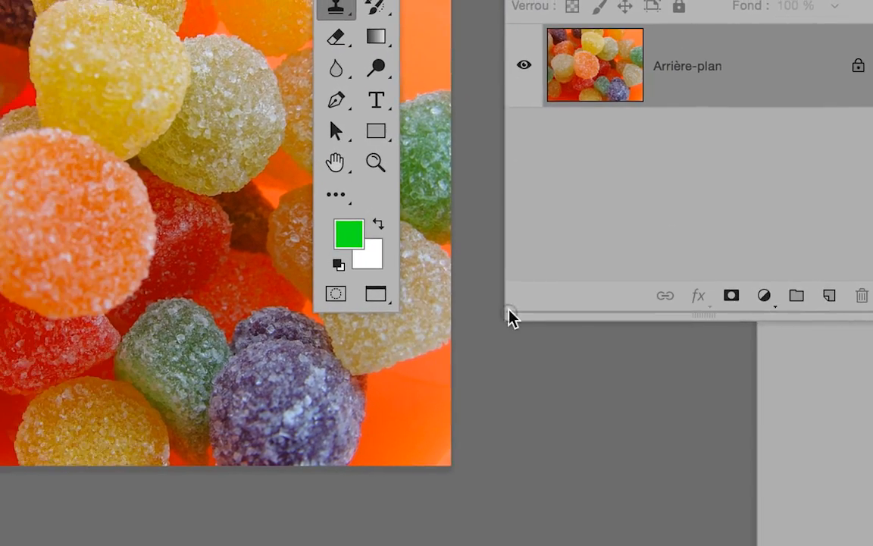
# Step: Enter Quick Mask mode and choose the Brush tool with black as the foreground colour
pyautogui.click(436, 302)
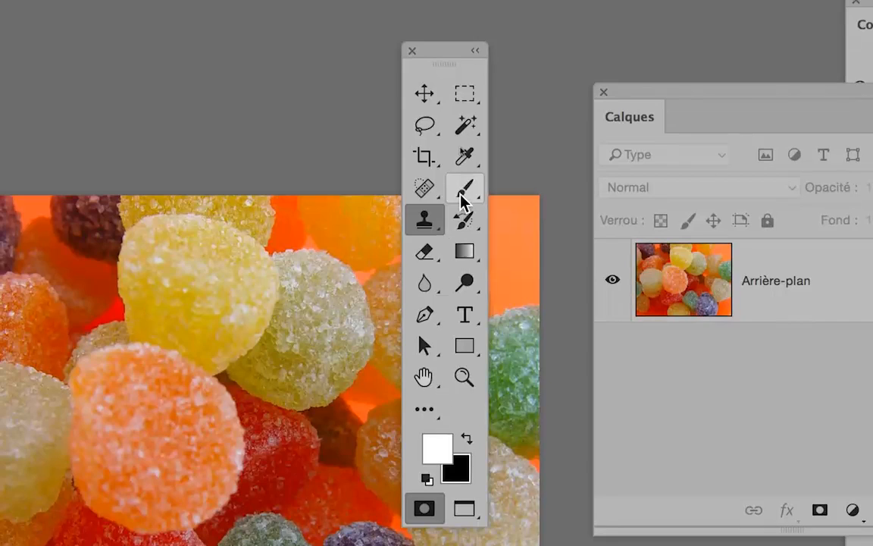
pyautogui.click(462, 198)
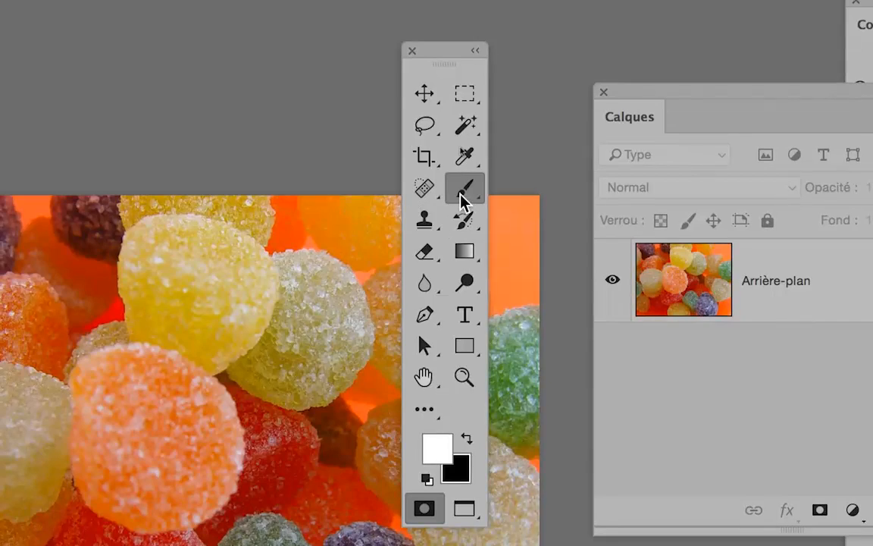
pyautogui.click(467, 439)
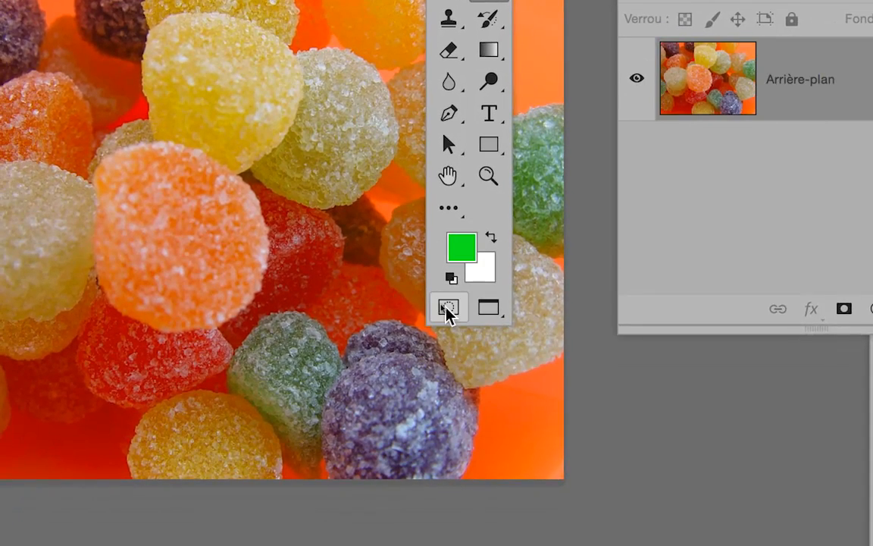
# Step: Review the Quick Mask options without changing them and return to Quick Mask mode
pyautogui.doubleClick(447, 309)
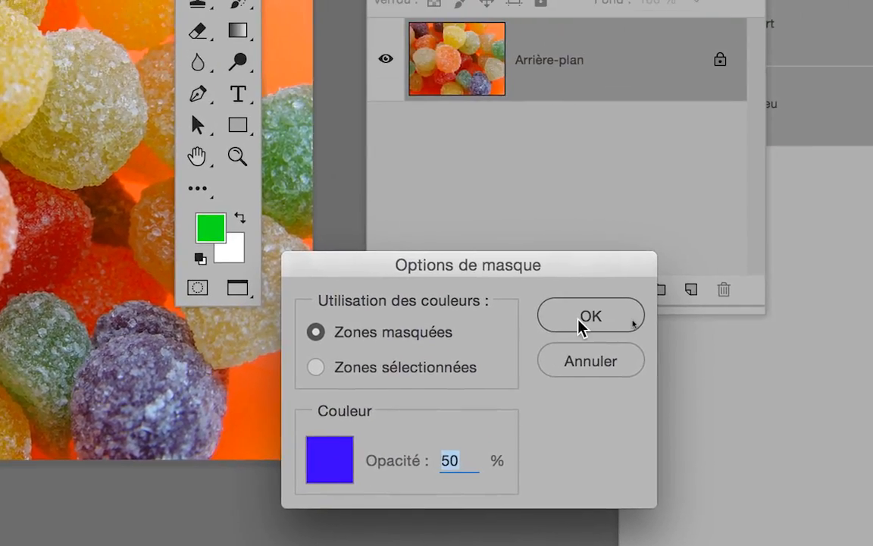
pyautogui.click(674, 269)
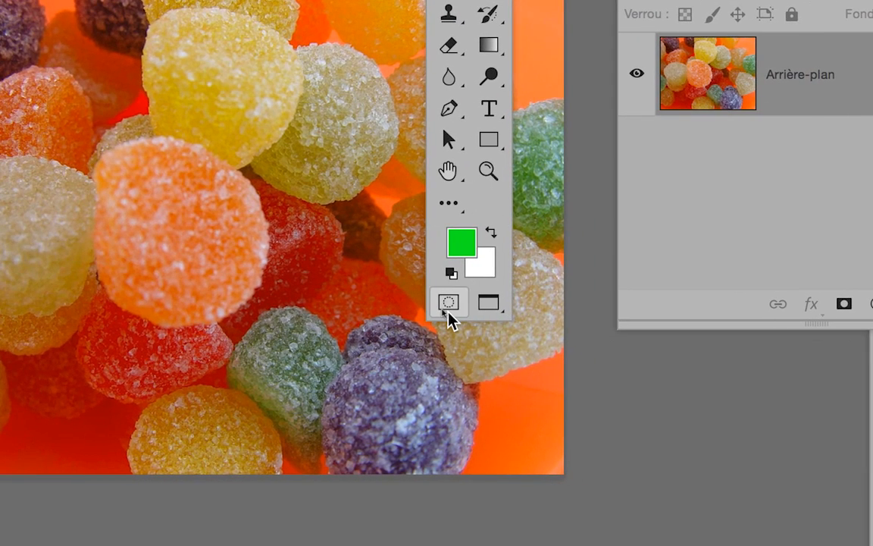
pyautogui.click(447, 310)
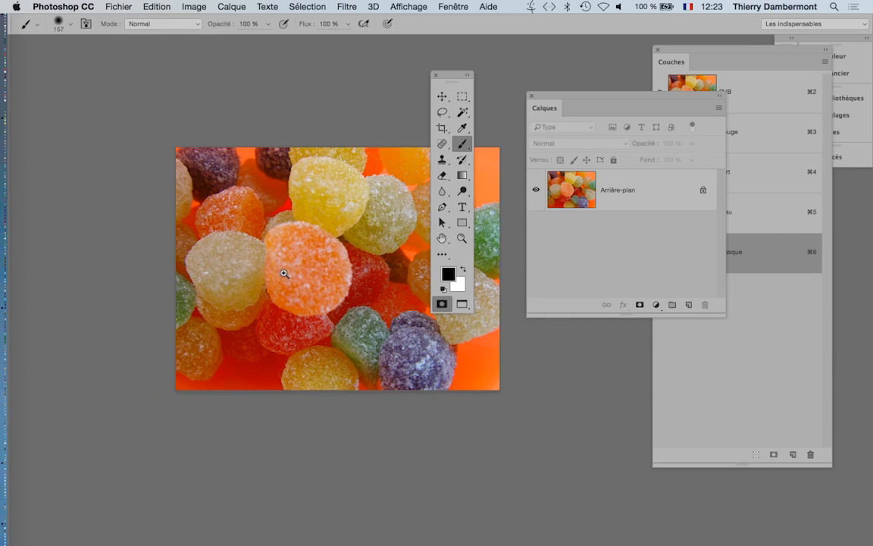
# Step: Paint the mask in black over the whole large orange candy near the centre of the image
pyautogui.keyDown('super'); pyautogui.click(284, 274); pyautogui.keyUp('super')
pyautogui.keyDown('super'); pyautogui.click(285, 273); pyautogui.keyUp('super')
pyautogui.moveTo(232, 256); pyautogui.dragTo(153, 295)
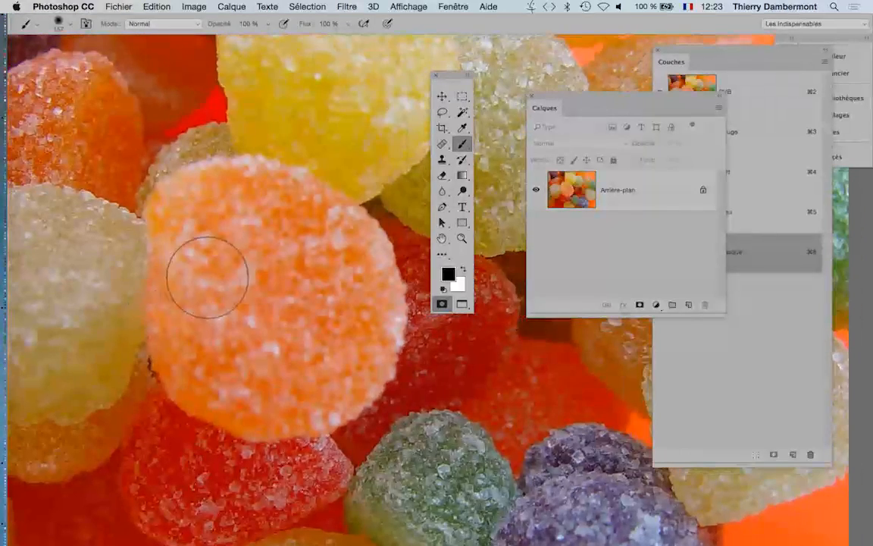
pyautogui.moveTo(224, 287)
pyautogui.mouseDown()
pyautogui.moveTo(236, 288)
pyautogui.moveTo(187, 313)
pyautogui.moveTo(188, 340)
pyautogui.mouseUp()
pyautogui.moveTo(179, 276)
pyautogui.mouseDown()
pyautogui.moveTo(175, 211)
pyautogui.moveTo(189, 195)
pyautogui.moveTo(268, 188)
pyautogui.moveTo(311, 203)
pyautogui.moveTo(360, 246)
pyautogui.moveTo(373, 306)
pyautogui.moveTo(363, 365)
pyautogui.moveTo(247, 393)
pyautogui.moveTo(205, 386)
pyautogui.moveTo(191, 374)
pyautogui.moveTo(155, 284)
pyautogui.moveTo(151, 225)
pyautogui.moveTo(216, 191)
pyautogui.moveTo(320, 230)
pyautogui.moveTo(324, 223)
pyautogui.moveTo(330, 242)
pyautogui.moveTo(307, 318)
pyautogui.moveTo(248, 359)
pyautogui.moveTo(212, 251)
pyautogui.moveTo(273, 281)
pyautogui.moveTo(254, 287)
pyautogui.mouseUp()
pyautogui.keyDown('alt'); pyautogui.keyDown('super'); pyautogui.click(375, 390); pyautogui.keyUp('super'); pyautogui.keyUp('alt')
pyautogui.keyDown('alt'); pyautogui.keyDown('super'); pyautogui.click(374, 389); pyautogui.keyUp('super'); pyautogui.keyUp('alt')
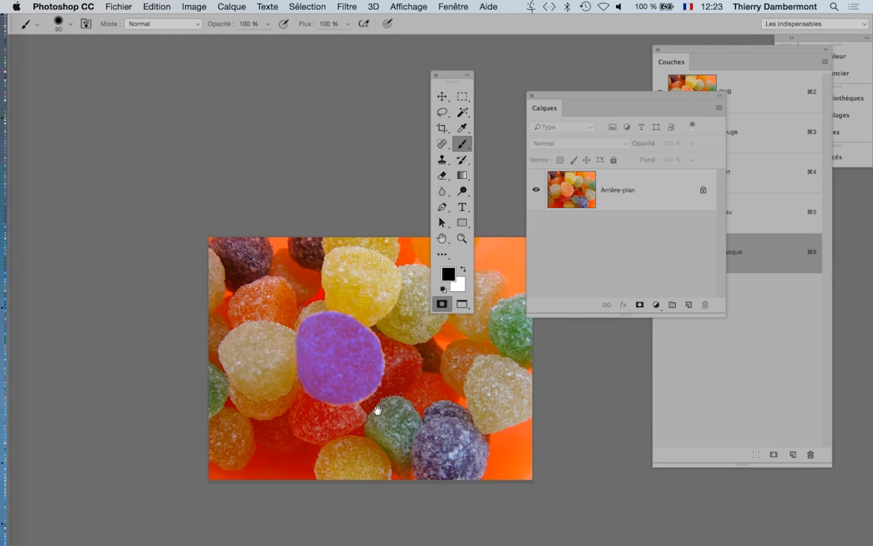
# Step: Extend the mask along the orange candy's lower and upper-right edges with a 67 px brush
pyautogui.moveTo(337, 380); pyautogui.dragTo(267, 307)
pyautogui.keyDown('super'); pyautogui.click(267, 307); pyautogui.keyUp('super')
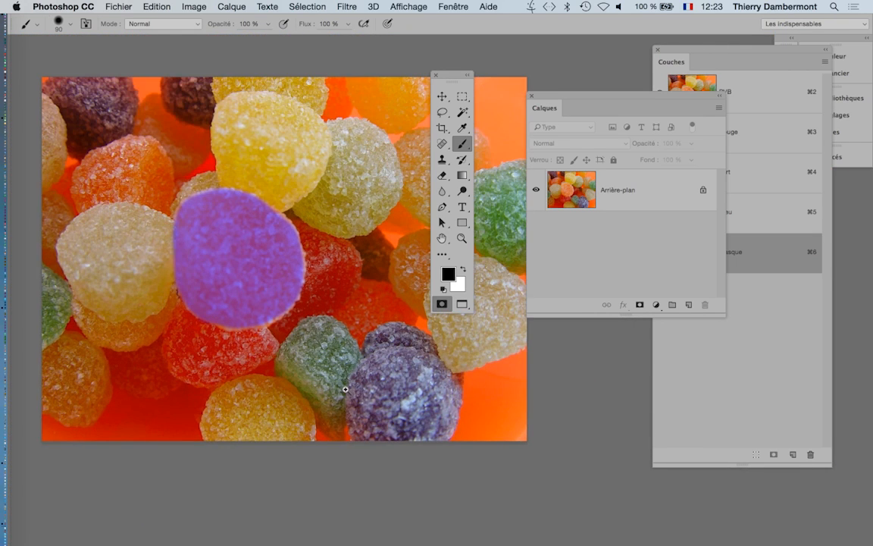
pyautogui.keyDown('super'); pyautogui.click(237, 318); pyautogui.keyUp('super')
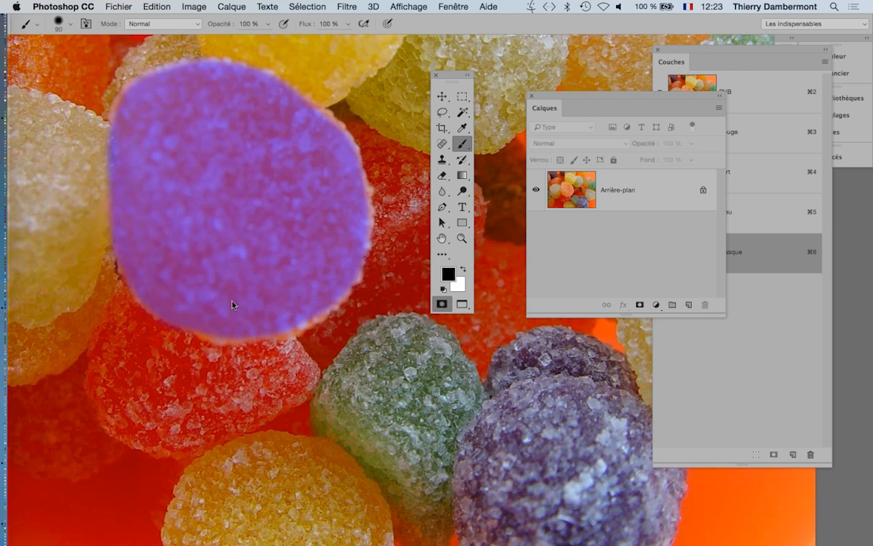
pyautogui.moveTo(232, 305)
pyautogui.mouseDown()
pyautogui.moveTo(204, 312)
pyautogui.moveTo(279, 313)
pyautogui.mouseUp()
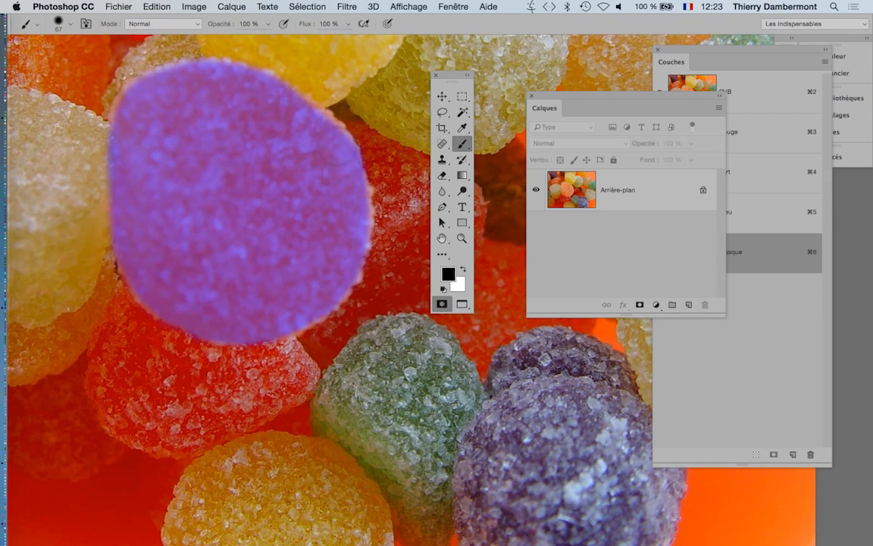
pyautogui.moveTo(337, 150); pyautogui.dragTo(290, 84)
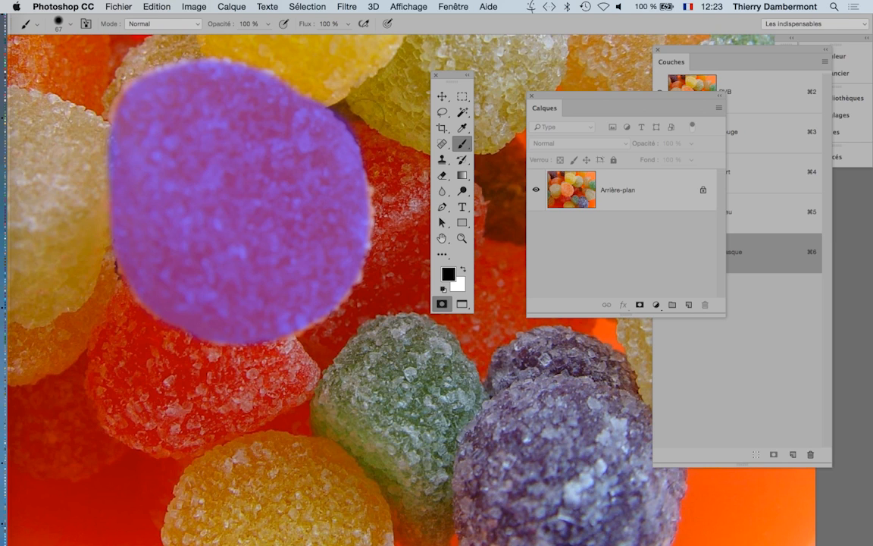
# Step: Erase the mask overflow past the orange candy's upper-right edge with white, and restore black as the foreground colour
pyautogui.press('x')
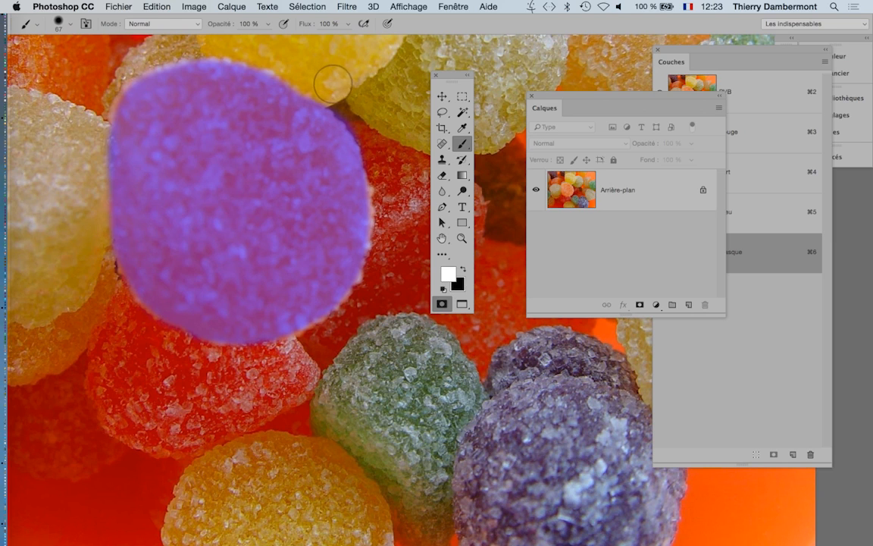
pyautogui.moveTo(350, 107); pyautogui.dragTo(369, 135)
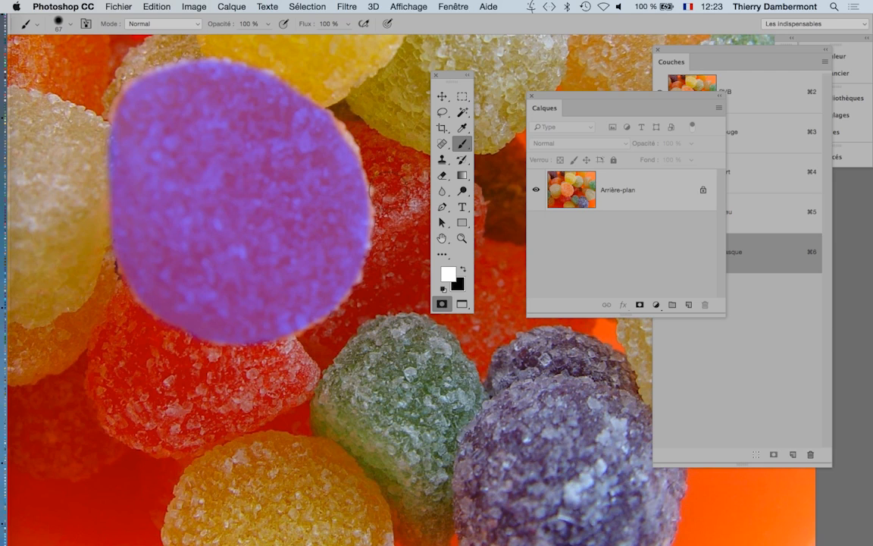
pyautogui.press('x')
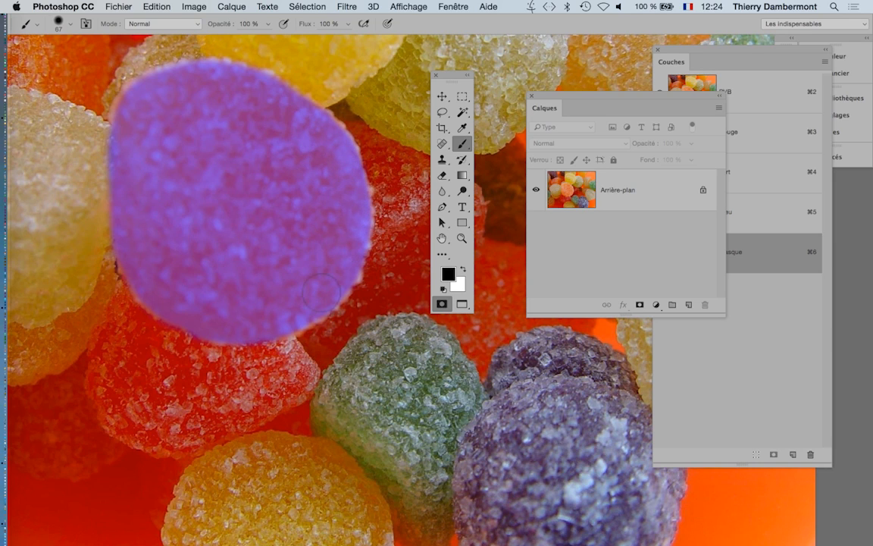
pyautogui.keyDown('alt'); pyautogui.click(229, 284); pyautogui.keyUp('alt')
pyautogui.keyDown('alt'); pyautogui.click(230, 284); pyautogui.keyUp('alt')
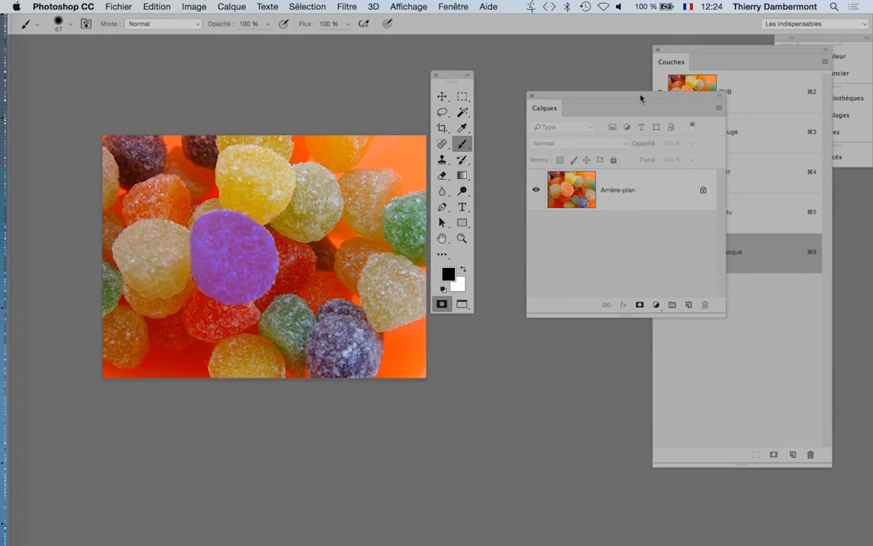
# Step: Uncover the channel list to examine the temporary mask, and leave Quick Mask mode to turn it into a selection
pyautogui.moveTo(641, 97); pyautogui.dragTo(139, 58)
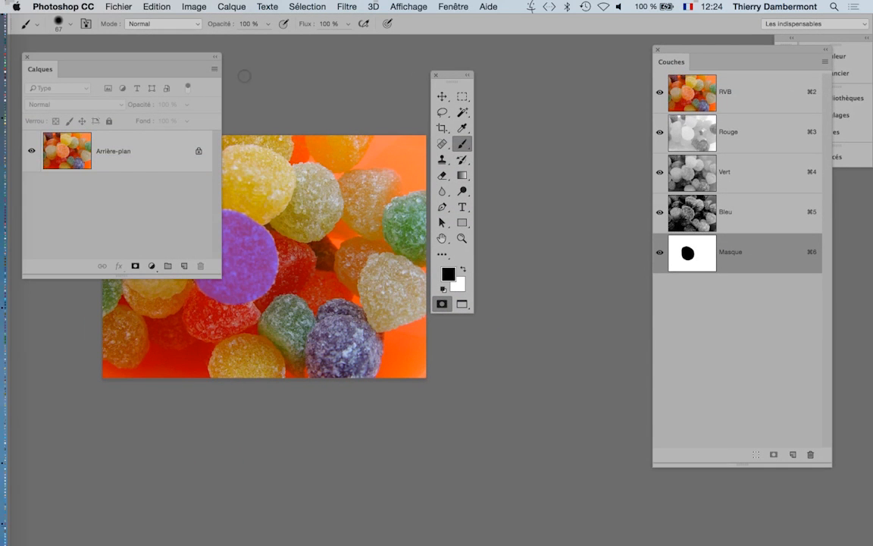
pyautogui.moveTo(137, 55); pyautogui.dragTo(677, 296)
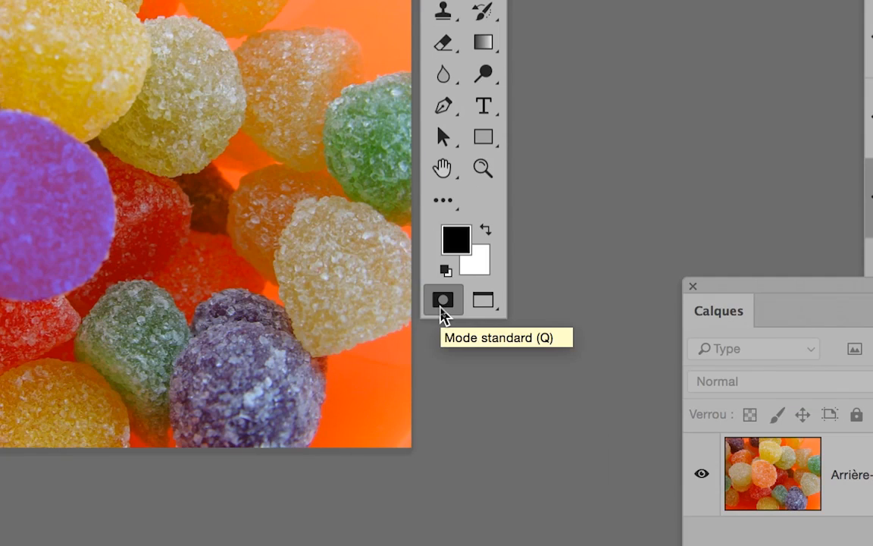
pyautogui.click(442, 306)
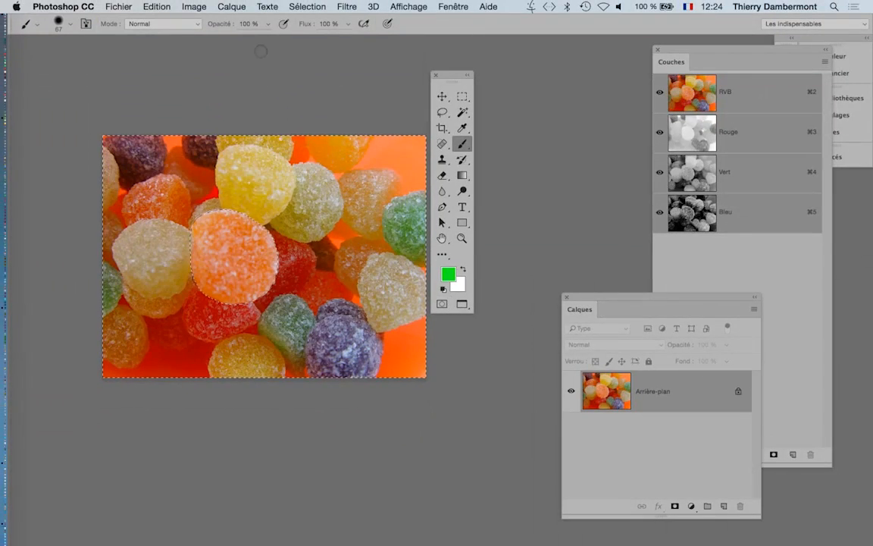
# Step: Invert the selection to keep only the orange candy, and place the toolbox and layer list on either side of the image
pyautogui.click(293, 4)
pyautogui.click(314, 54)
pyautogui.moveTo(451, 77); pyautogui.dragTo(55, 62)
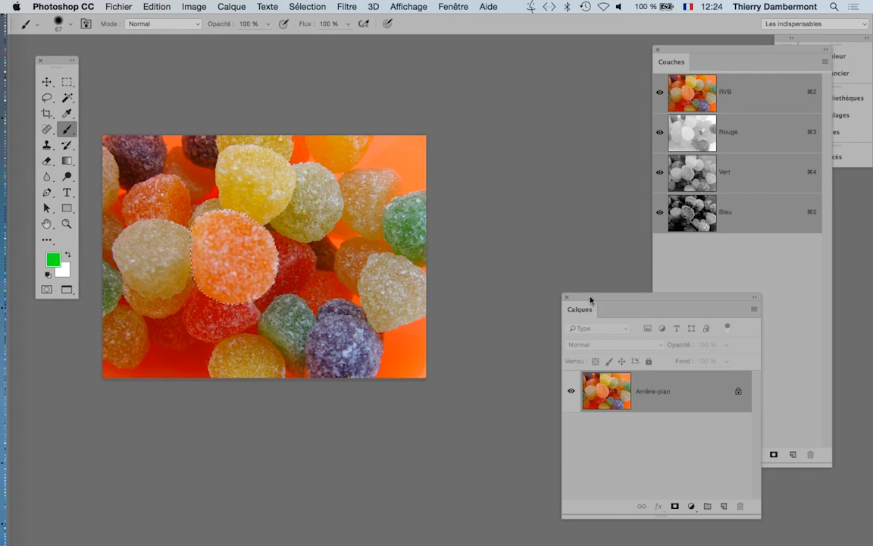
pyautogui.moveTo(590, 300); pyautogui.dragTo(481, 113)
pyautogui.scroll(-1, 225, 255)
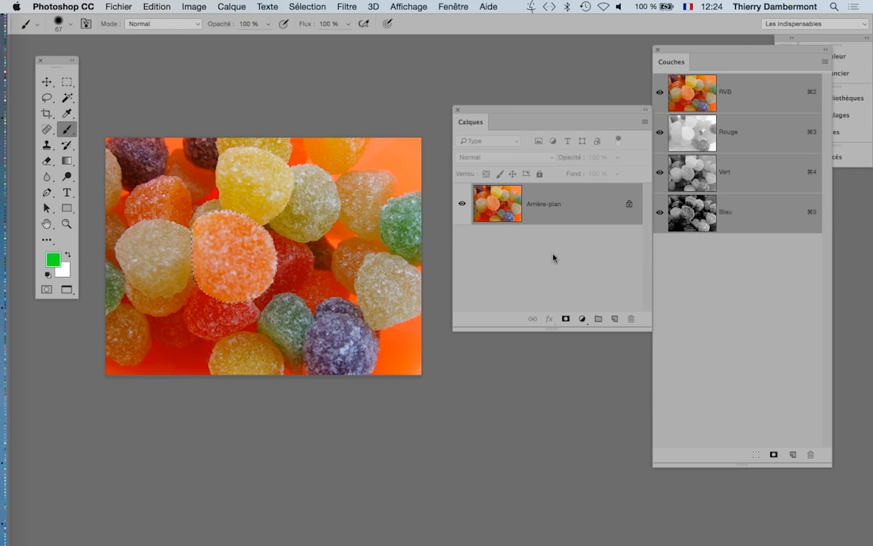
# Step: Copy the selected orange candy to a new layer with Layer via Copy (Calque par Copier)
pyautogui.click(233, 4)
pyautogui.moveTo(236, 24)
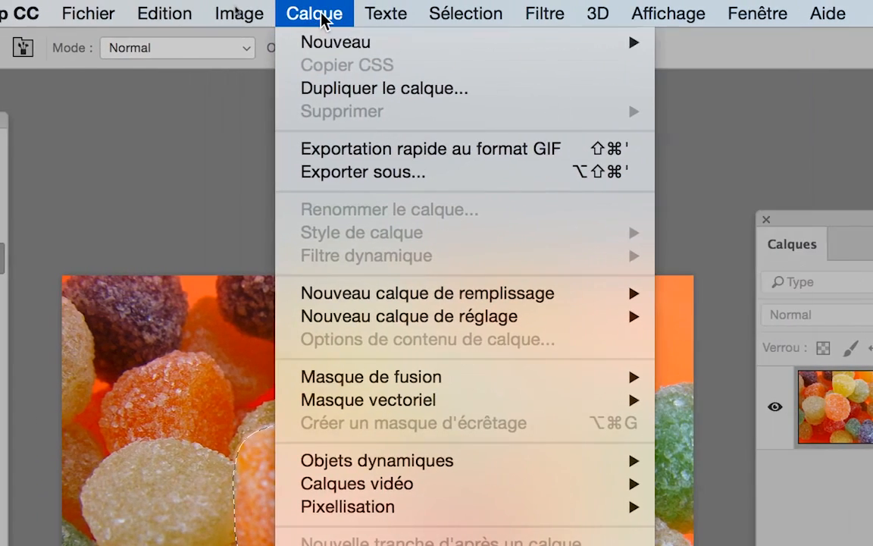
pyautogui.moveTo(360, 34)
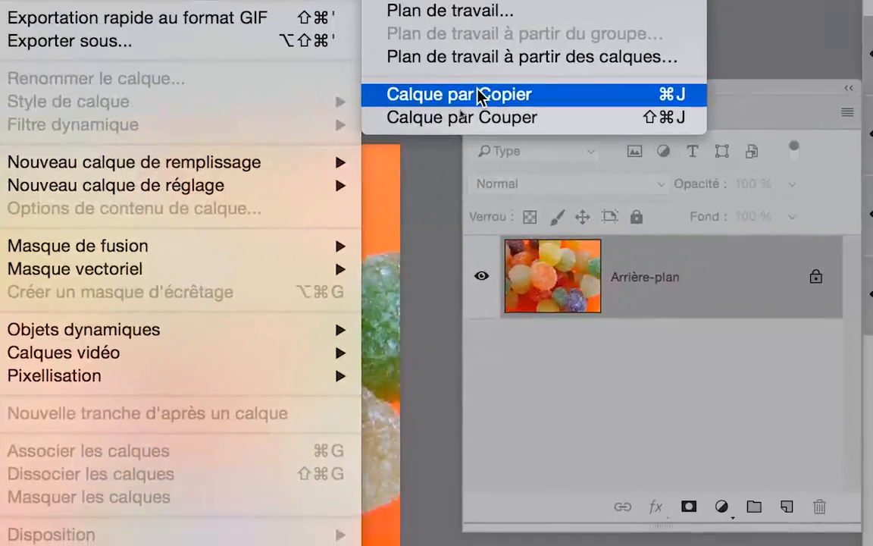
pyautogui.click(541, 201)
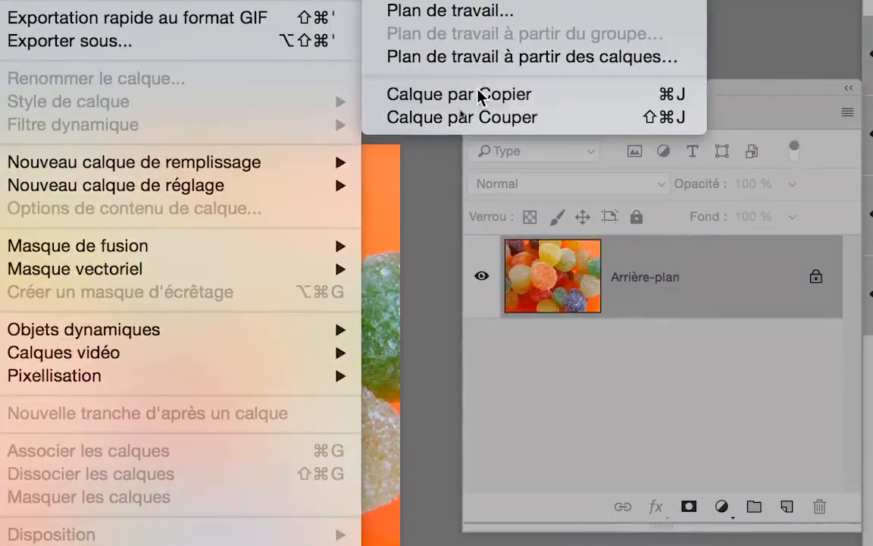